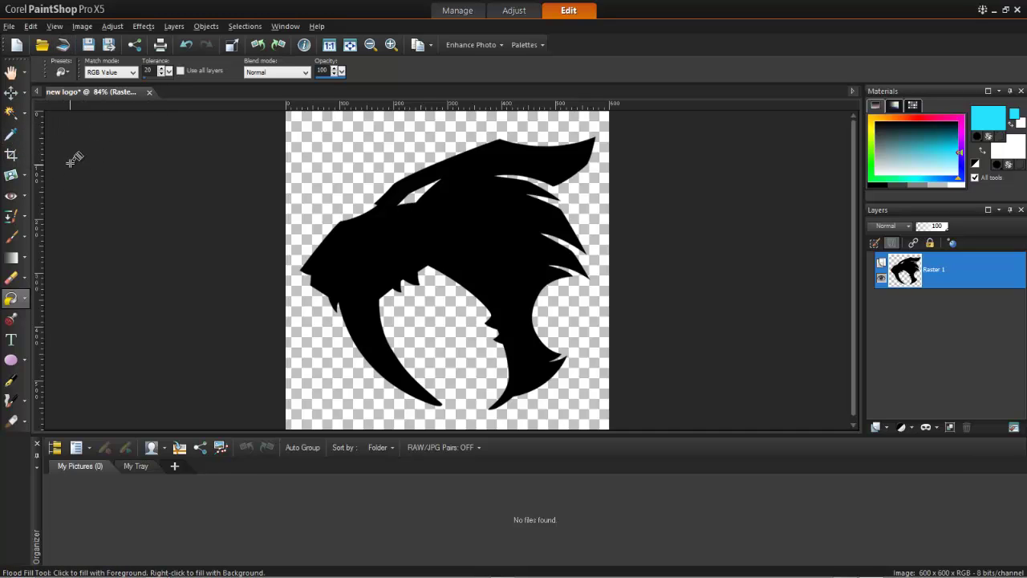
Create a new 1280×720 image.
click(30, 26)
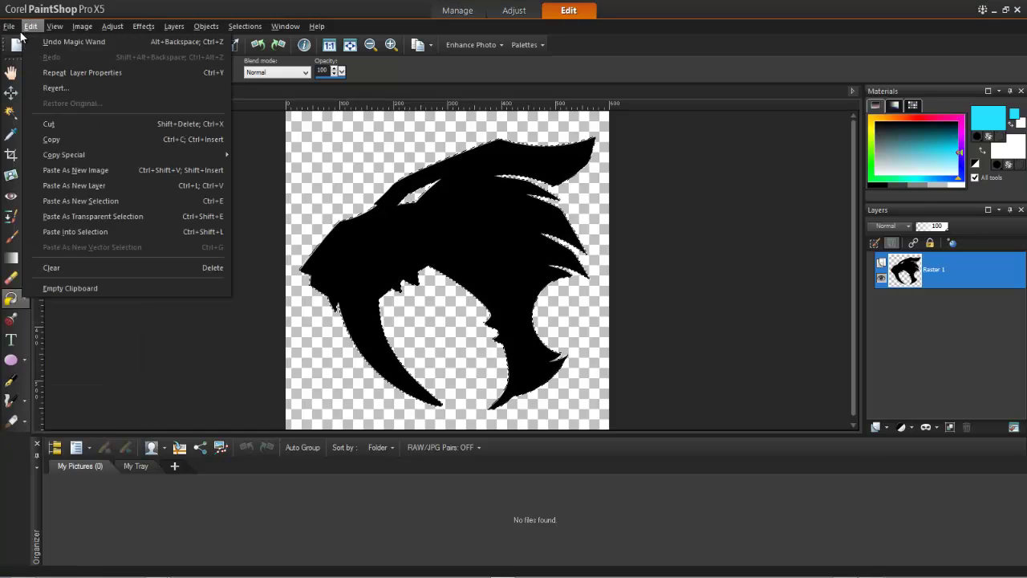
mouse_move(8, 26)
click(29, 42)
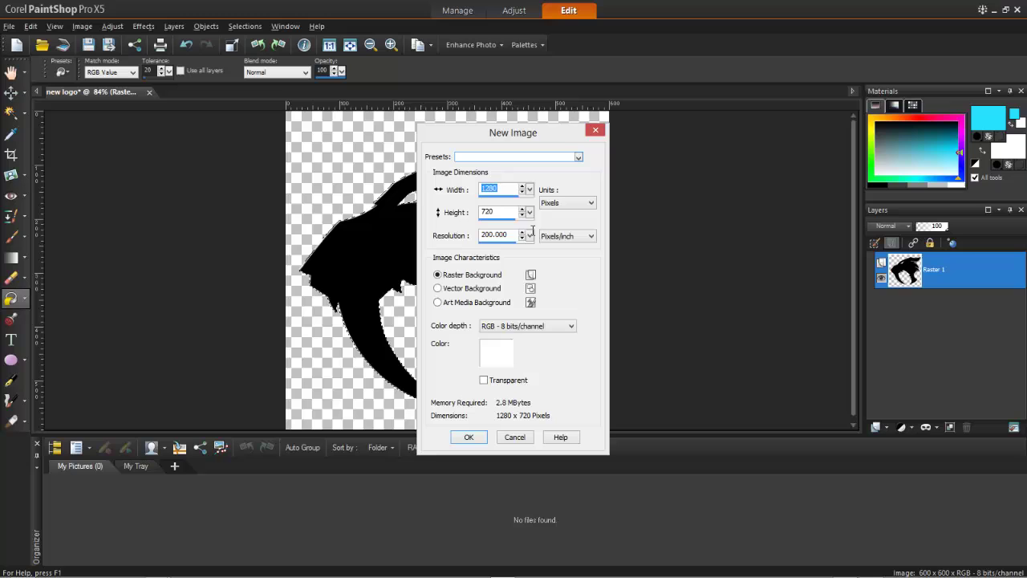
click(469, 437)
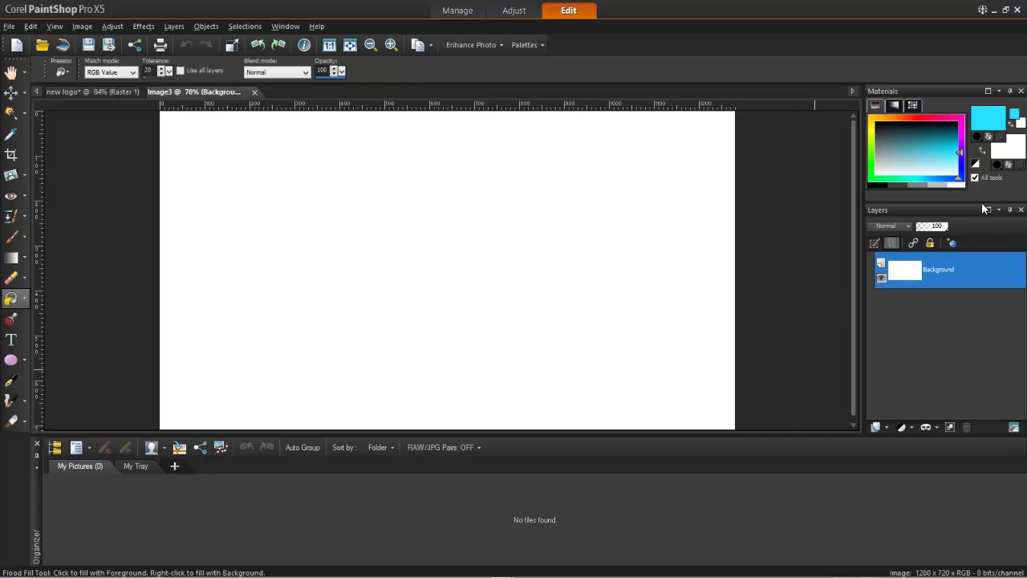
Set the foreground colour to black (#000000) and flood-fill the canvas with it.
click(987, 117)
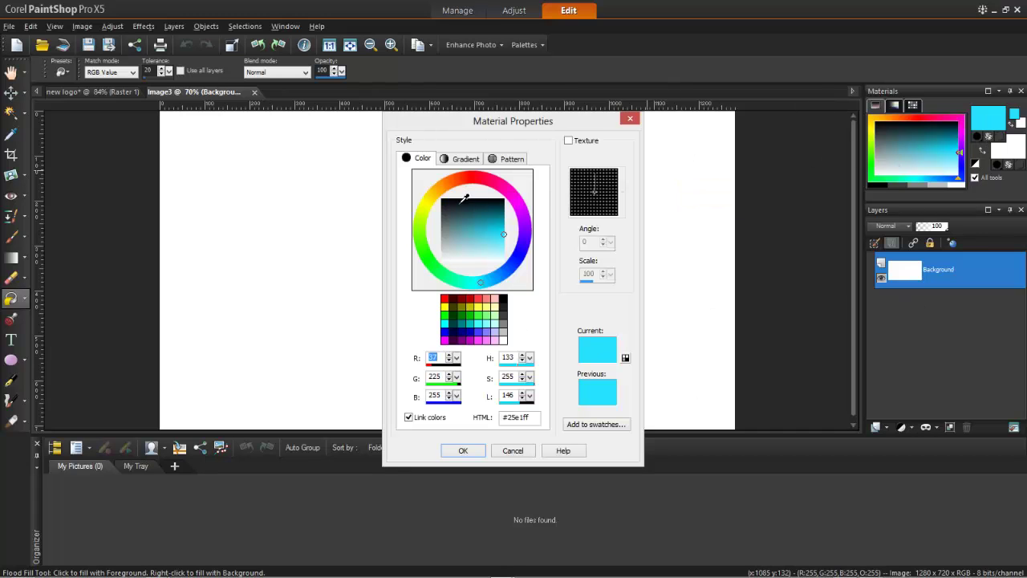
text(0)
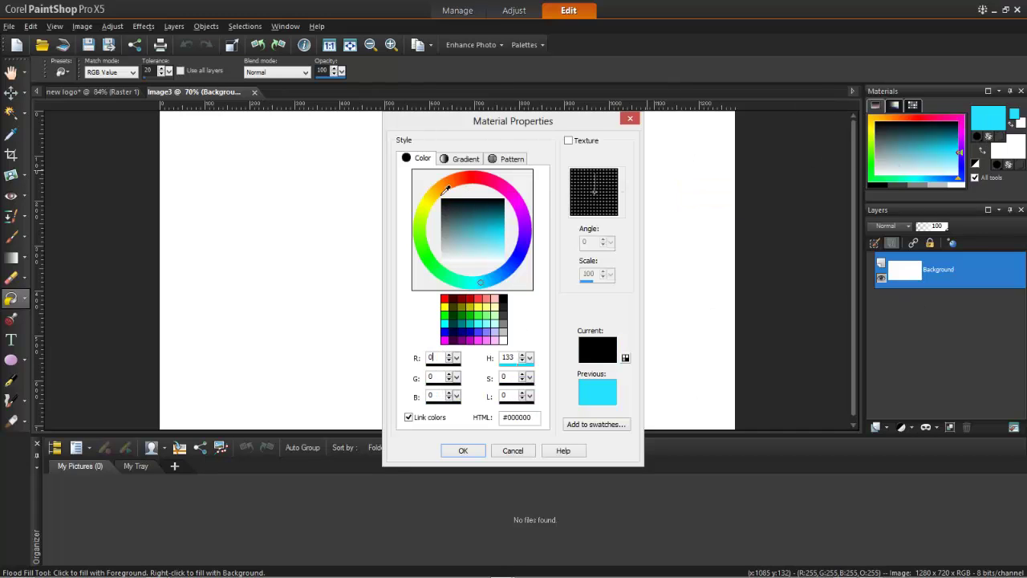
click(463, 451)
click(499, 281)
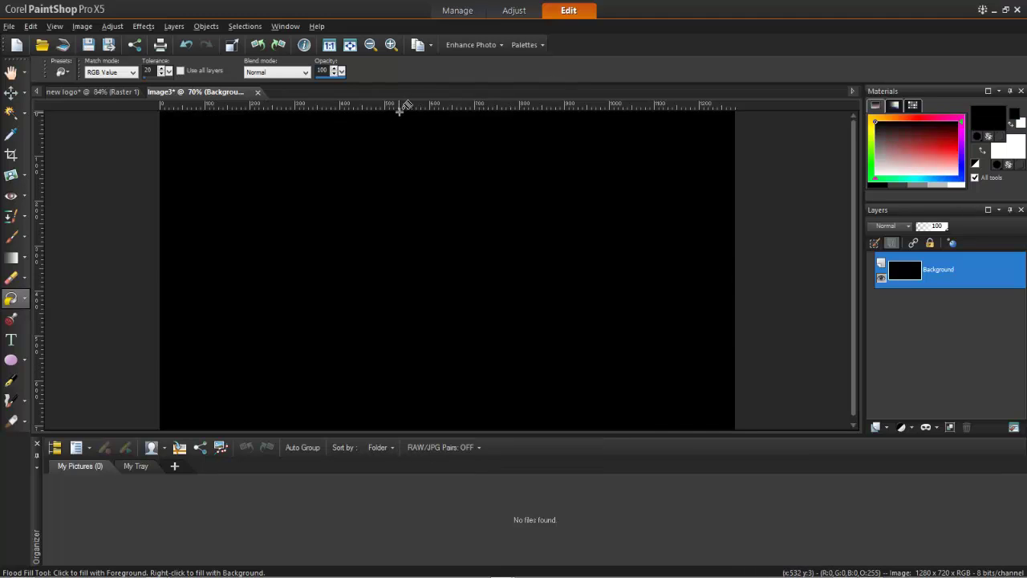
Place a horizontal and a vertical guide crossing at the canvas centre.
drag(404, 105, 382, 280)
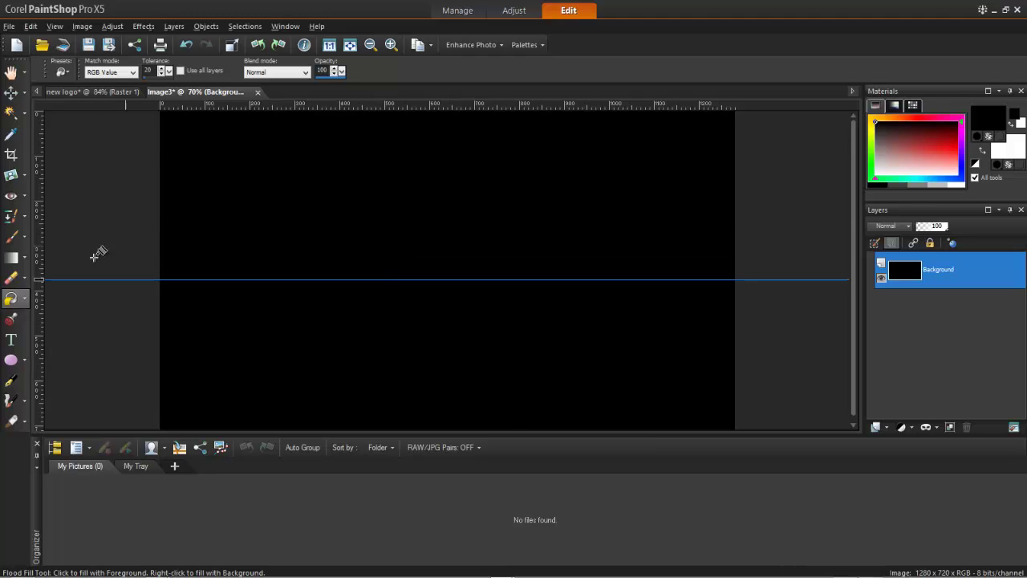
drag(35, 254, 442, 287)
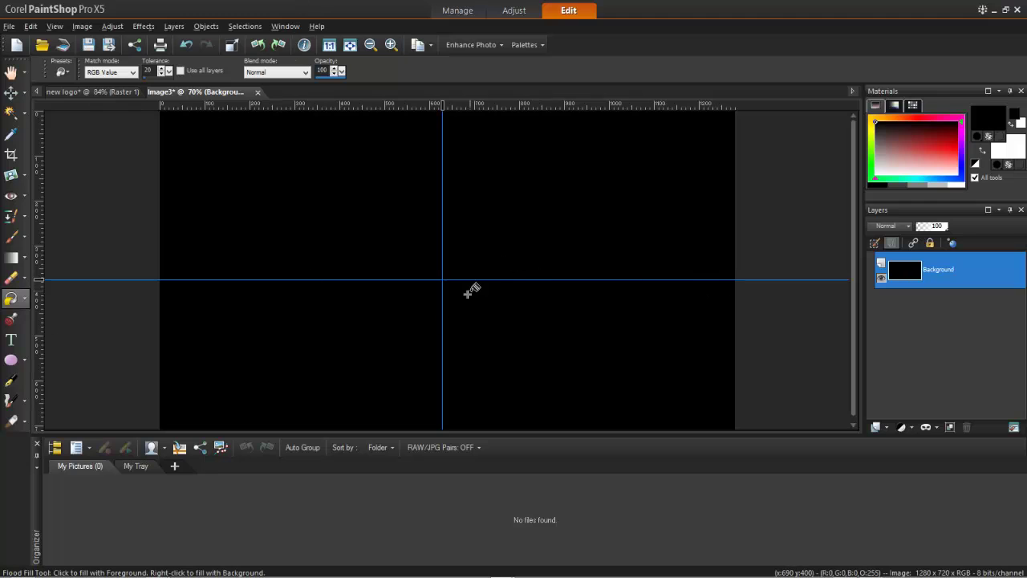
click(12, 362)
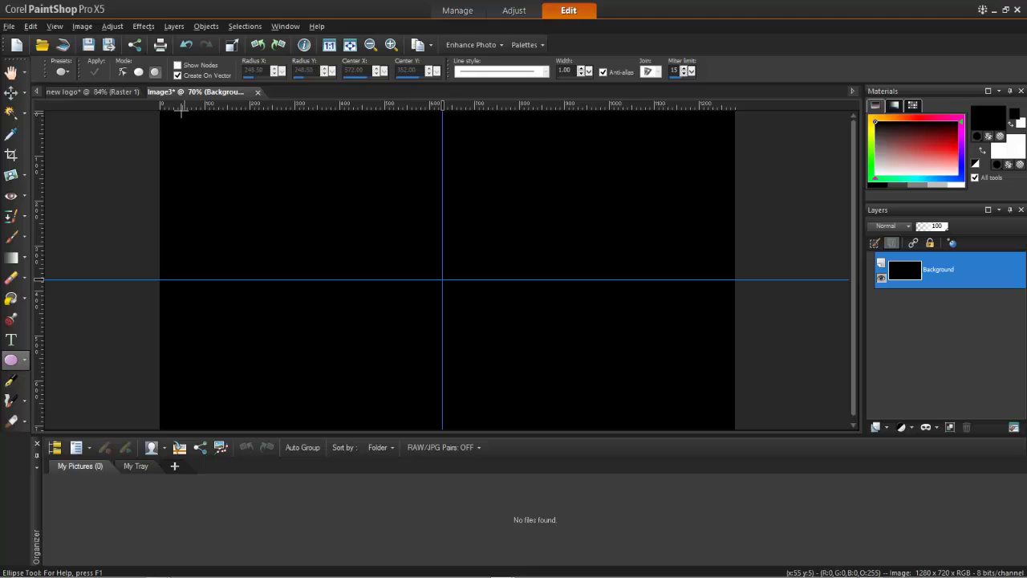
Draw a large white circle in circle mode and centre it on the guide crossing.
click(156, 72)
drag(458, 310, 582, 370)
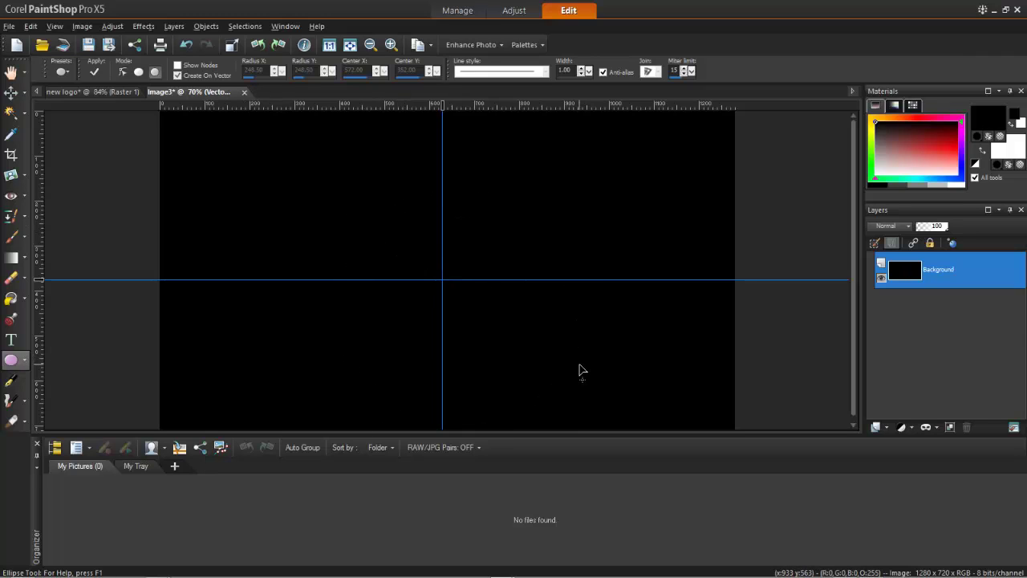
key(m)
mouse_move(500, 310)
mouse_down()
mouse_move(479, 288)
mouse_move(483, 306)
mouse_up()
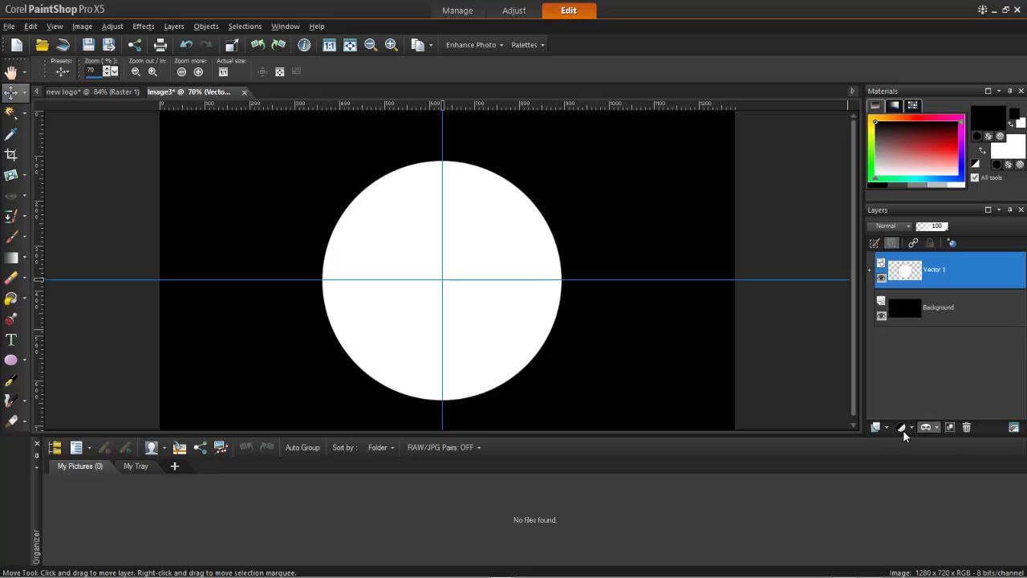
Add a new empty raster layer, Raster 1.
click(878, 428)
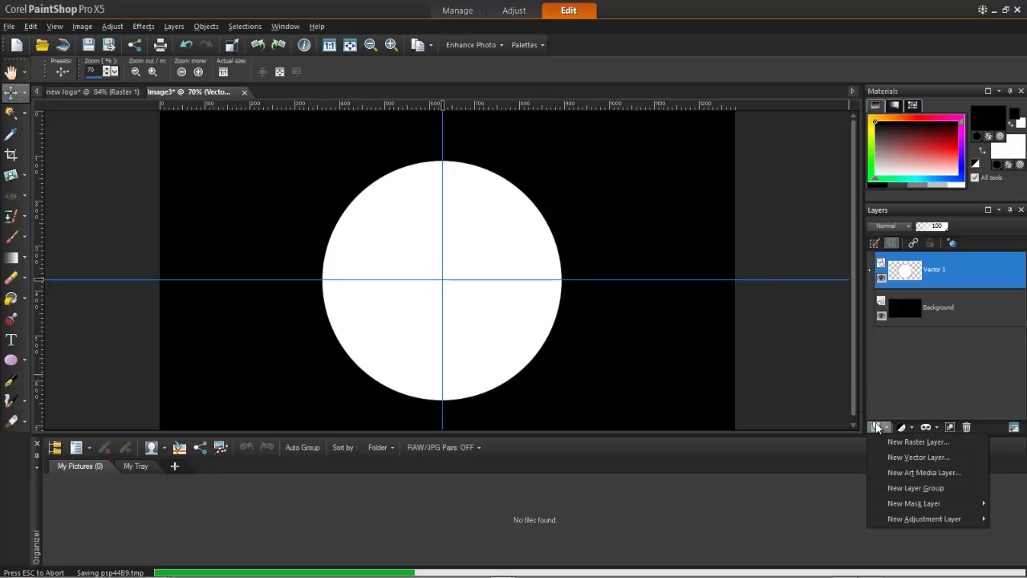
click(893, 438)
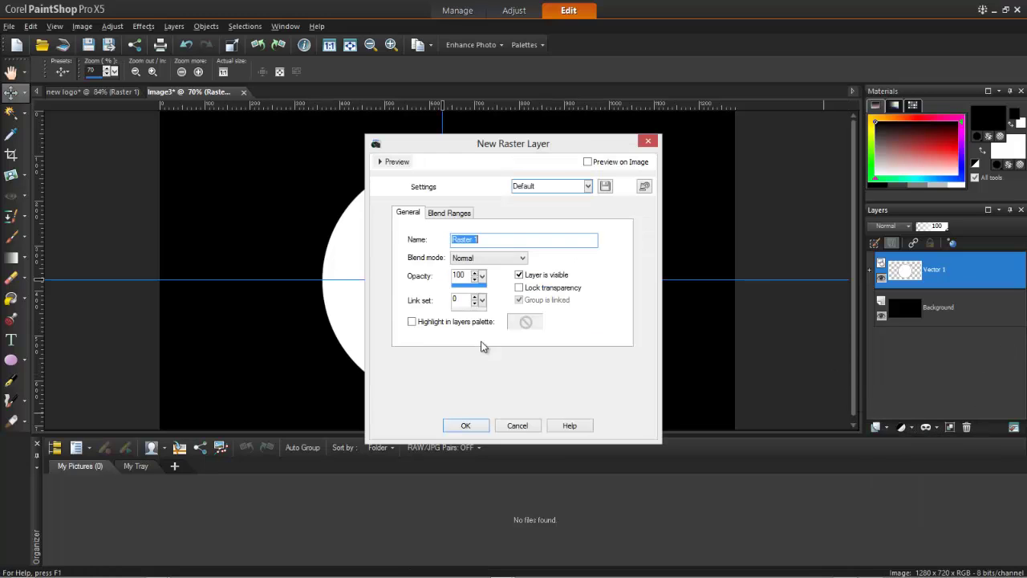
click(466, 426)
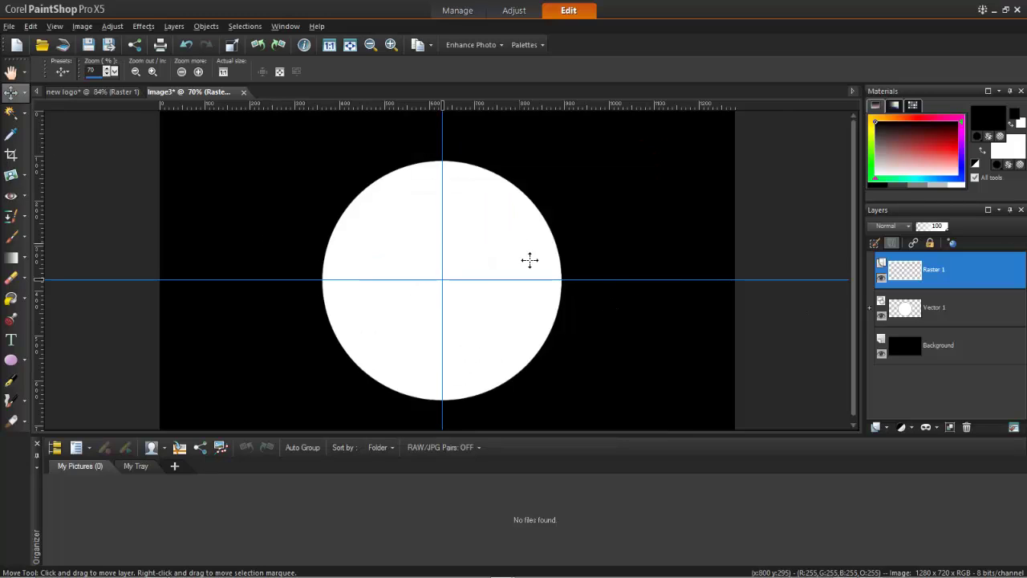
Draw a small white circle and centre it inside the large one.
click(12, 360)
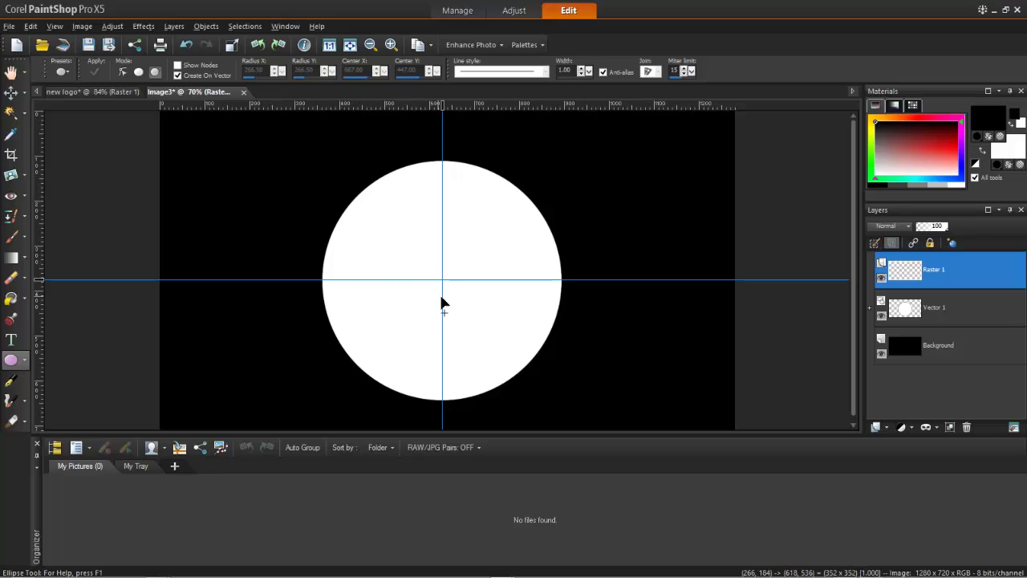
mouse_move(443, 303)
mouse_down()
mouse_move(479, 313)
mouse_move(449, 294)
mouse_up()
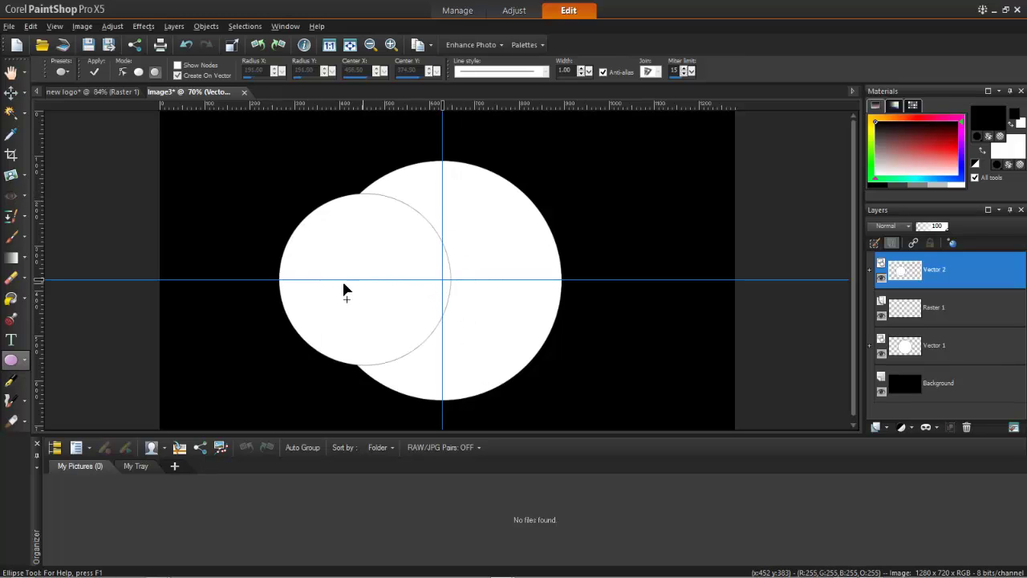
key(m)
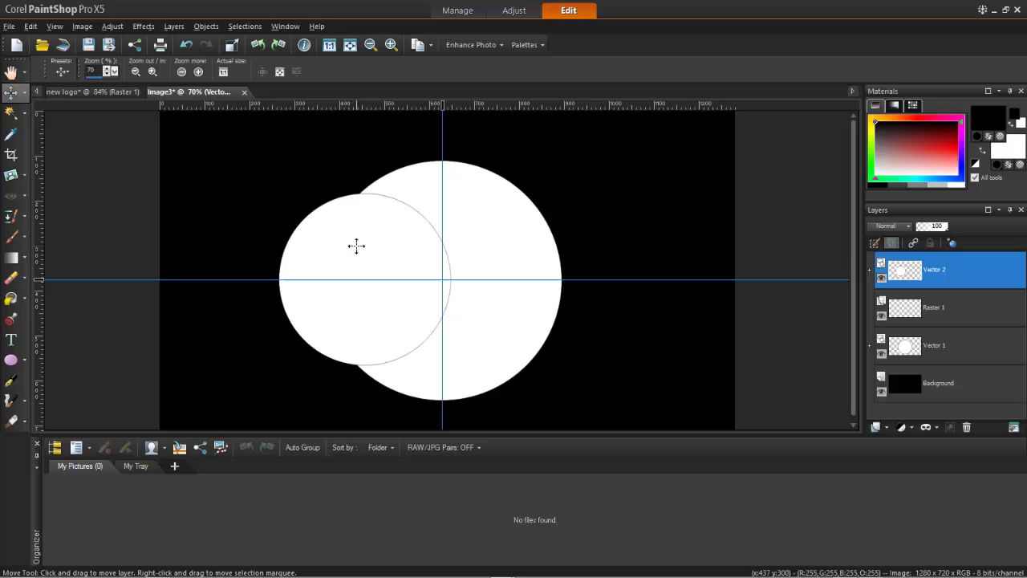
drag(355, 245, 430, 250)
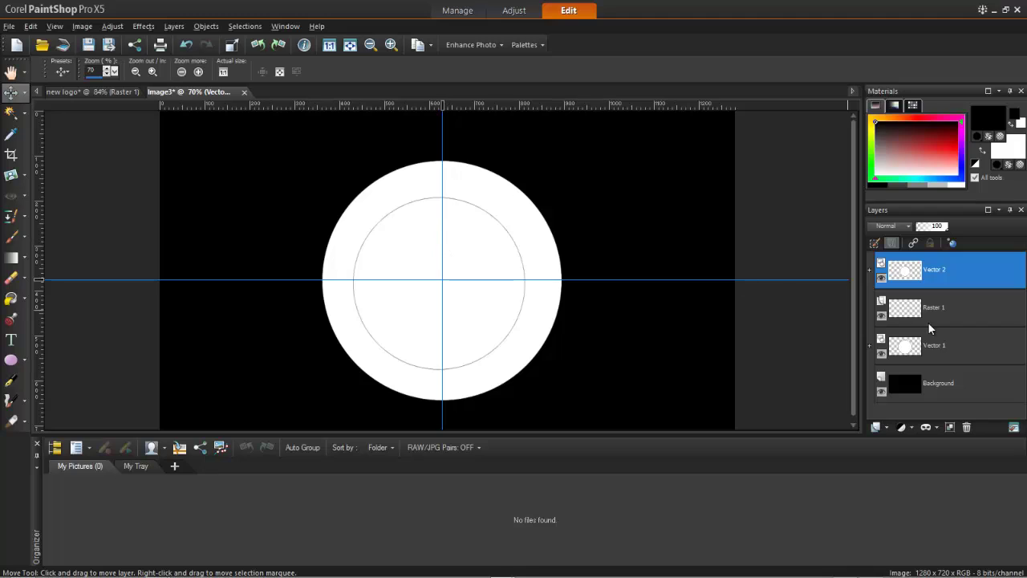
Draw a medium circle between the other two and centre it on the guides.
click(936, 310)
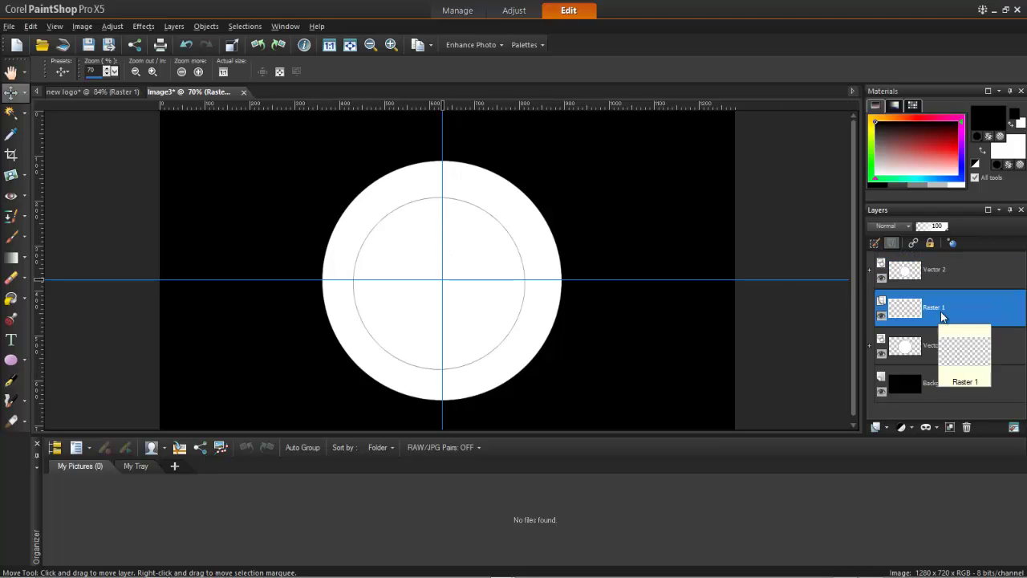
click(12, 363)
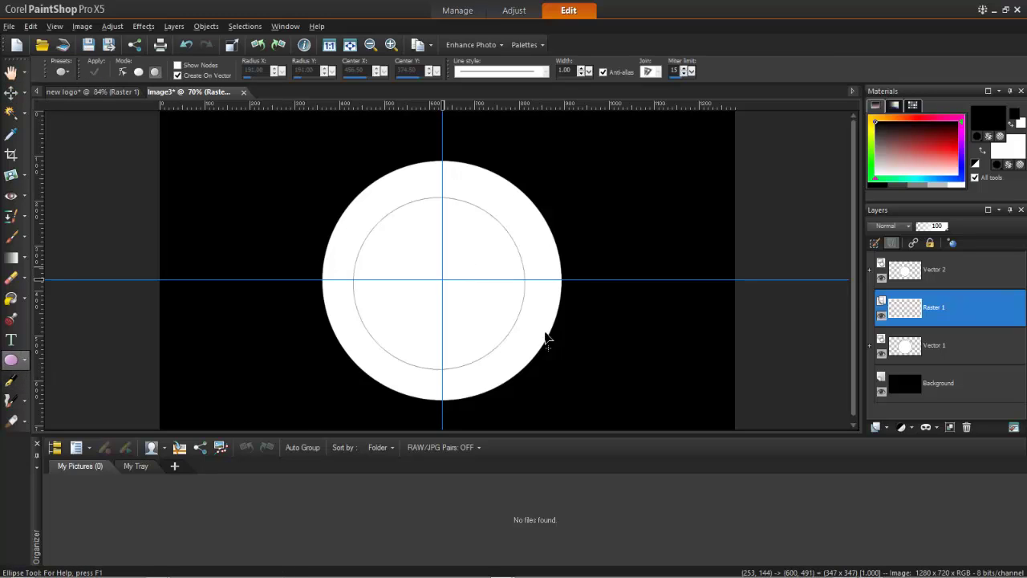
drag(564, 326, 480, 265)
key(m)
drag(340, 252, 392, 253)
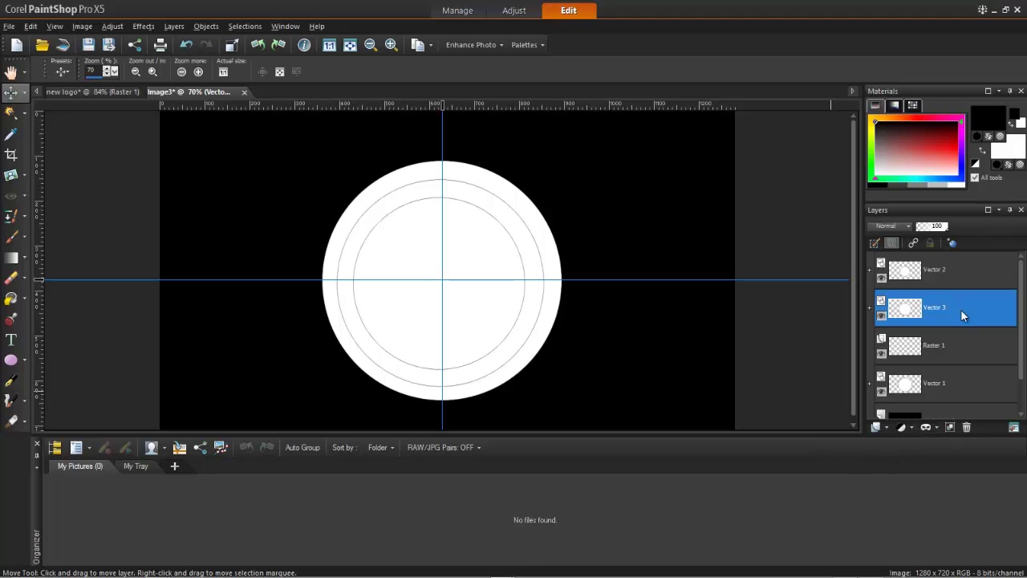
Delete the empty Raster 1 layer.
click(948, 358)
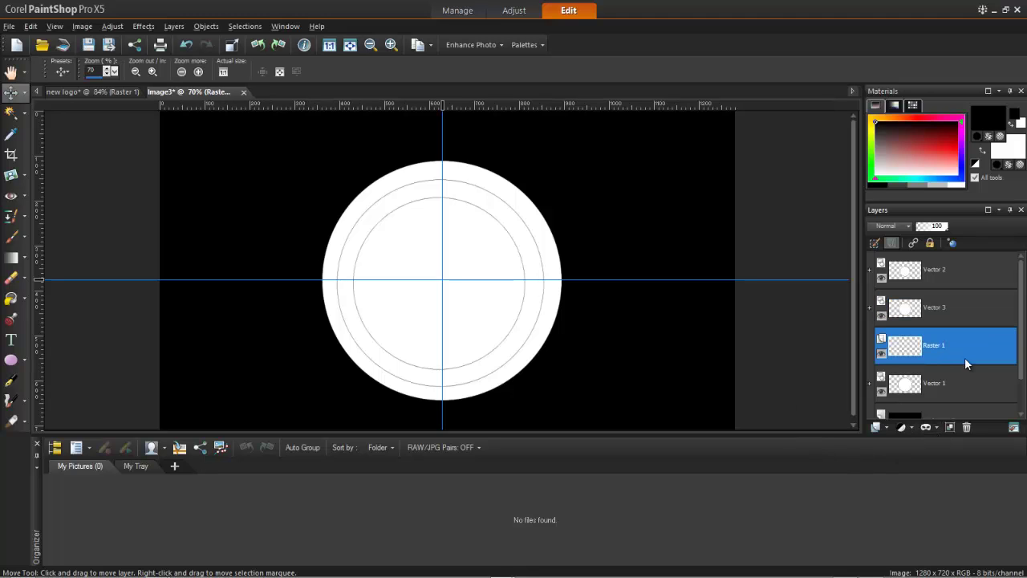
click(967, 428)
click(481, 317)
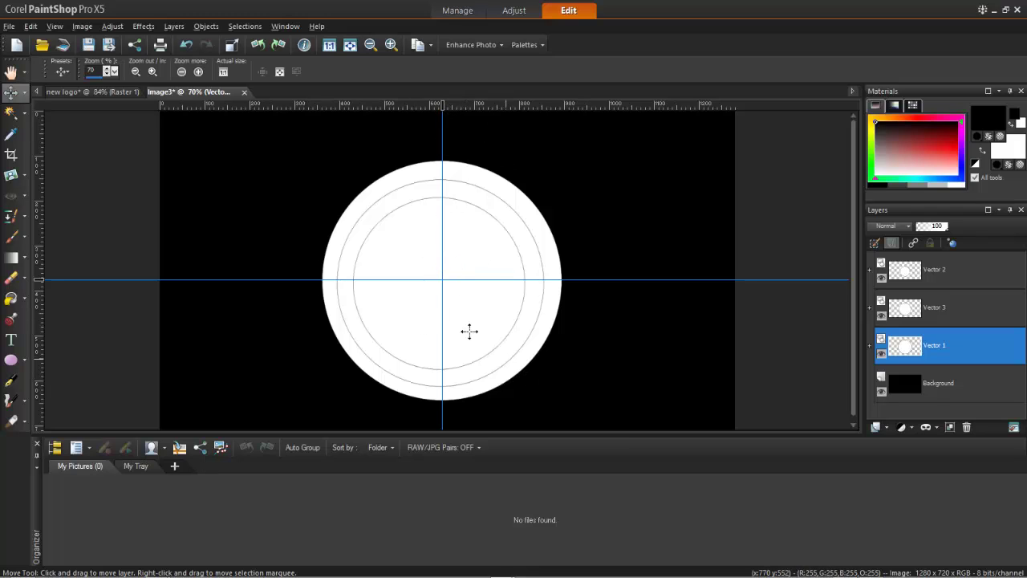
Select the inner Vector 2 and middle Vector 3 circles with the Object Selector.
click(25, 95)
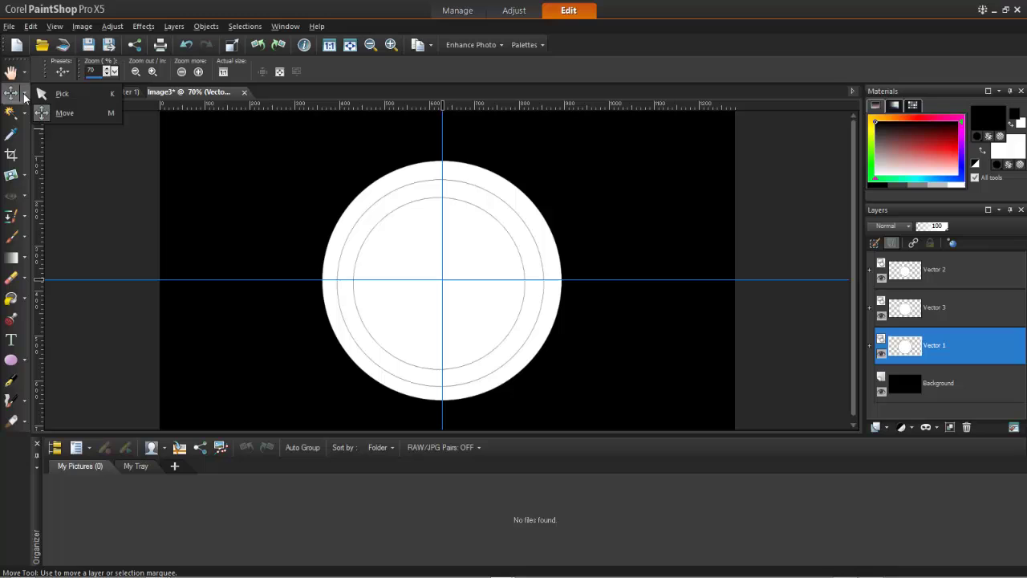
click(50, 94)
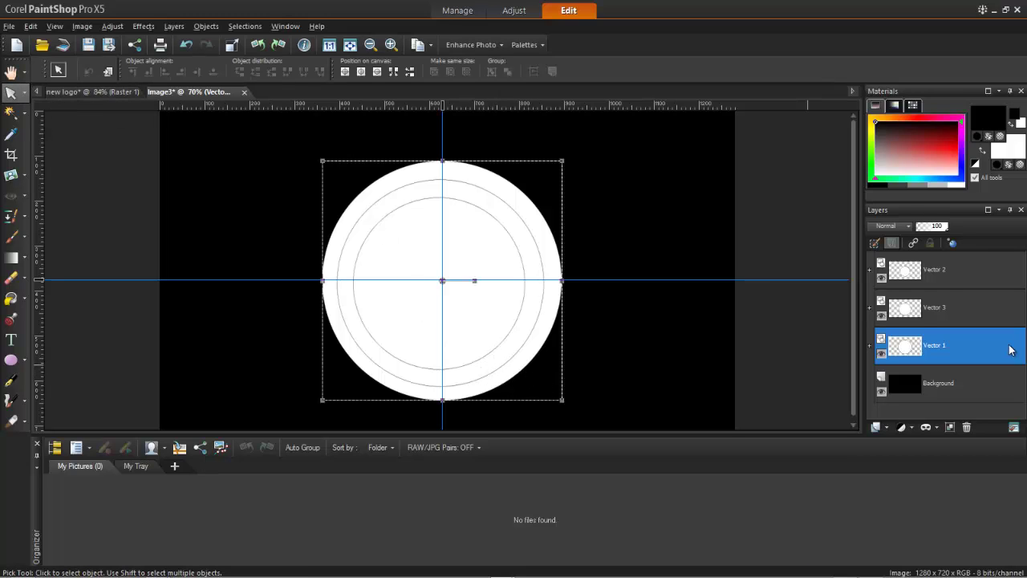
click(932, 306)
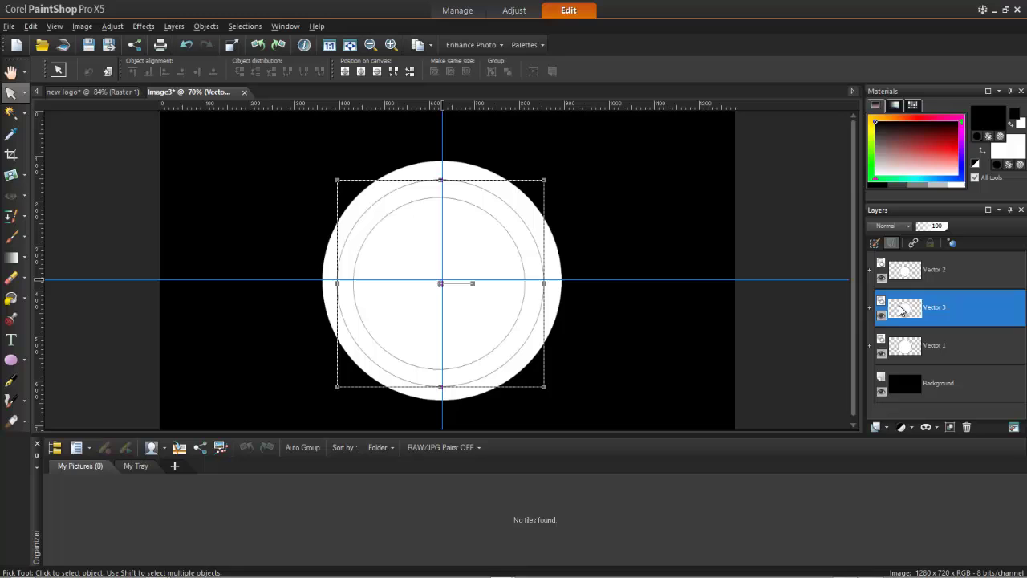
click(488, 309)
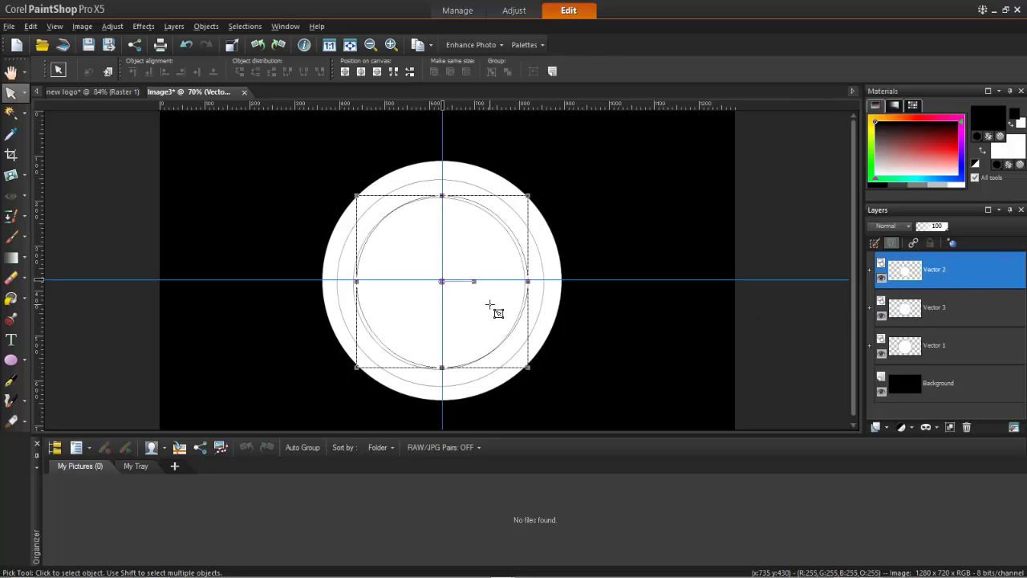
click(957, 308)
click(530, 373)
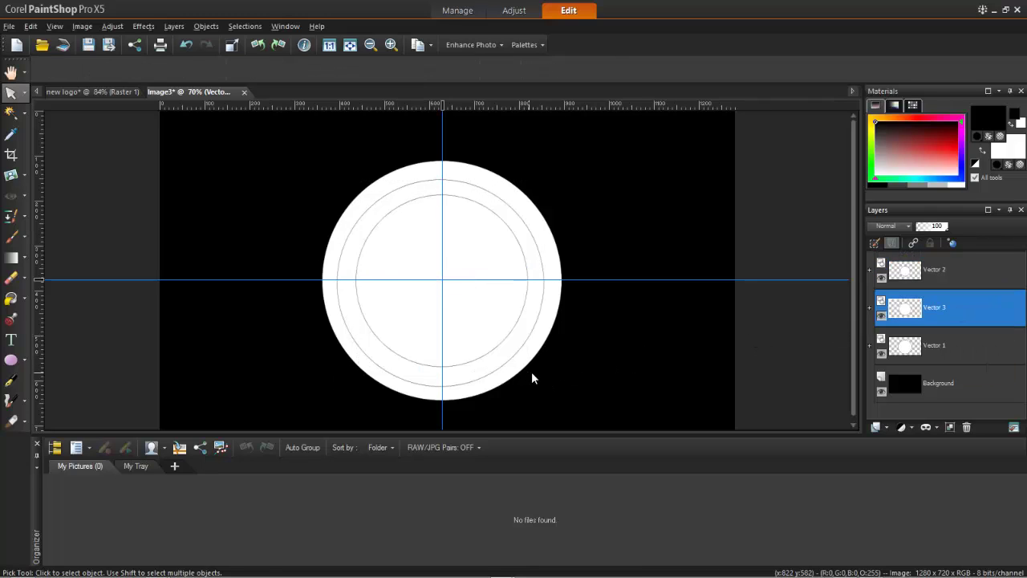
click(985, 313)
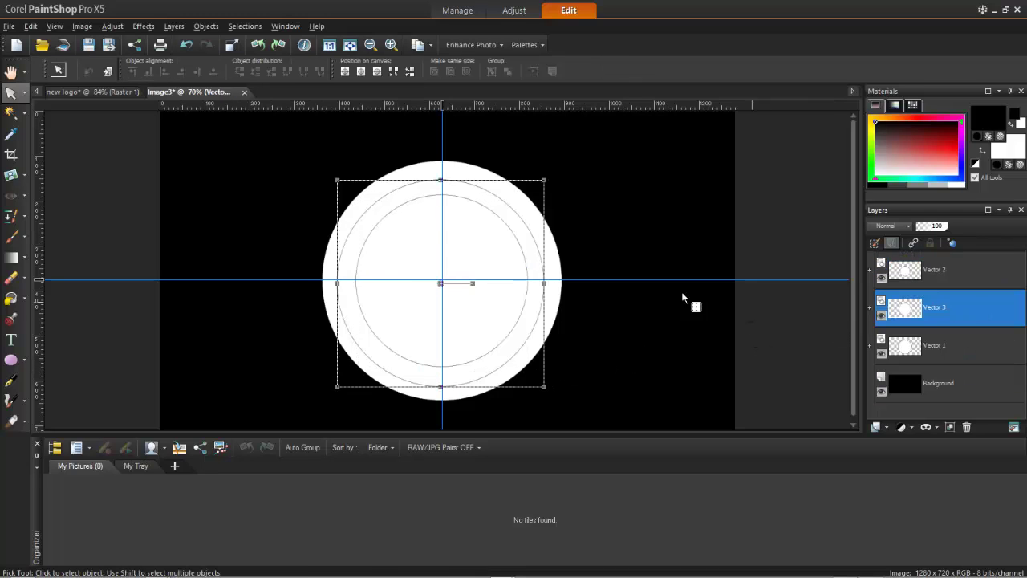
click(425, 227)
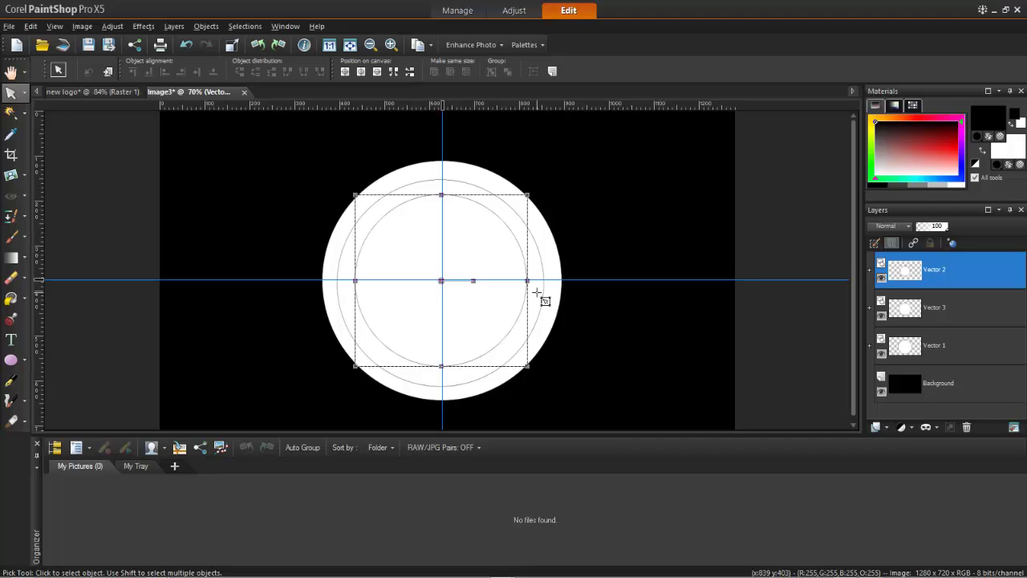
click(958, 296)
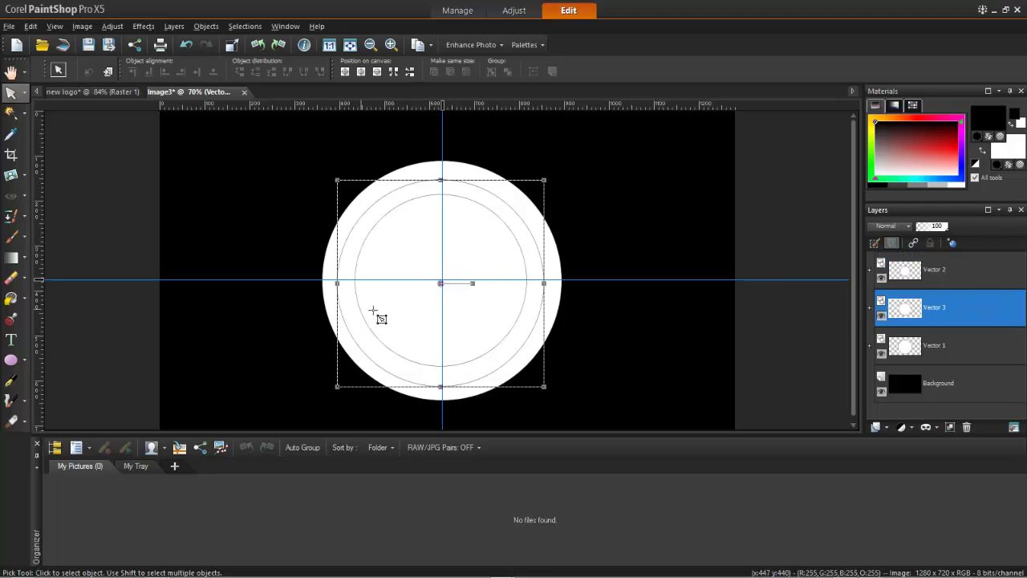
click(336, 381)
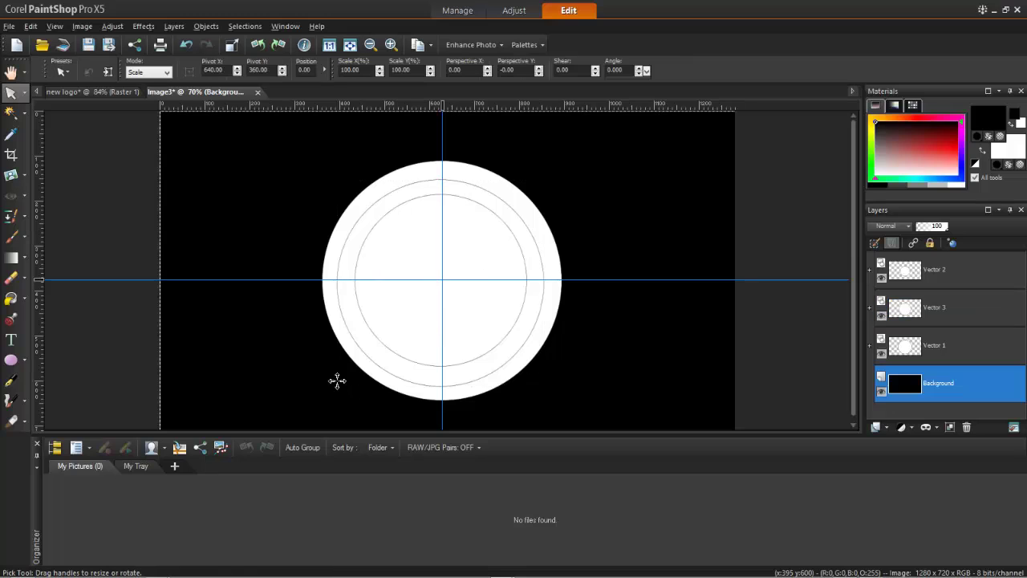
click(946, 310)
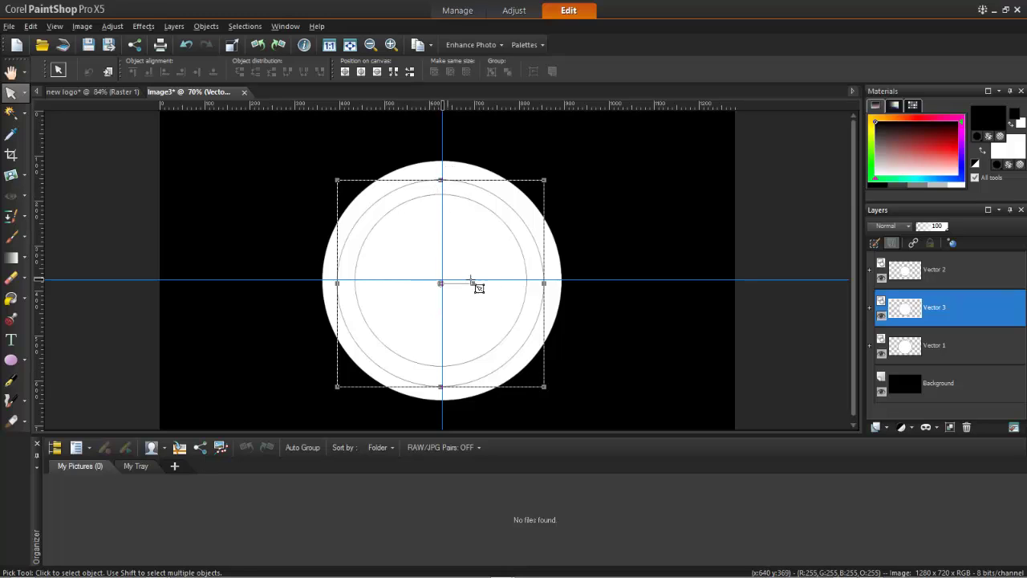
With the Move tool, nudge the inner and middle circles to sit concentric on the guides.
click(25, 94)
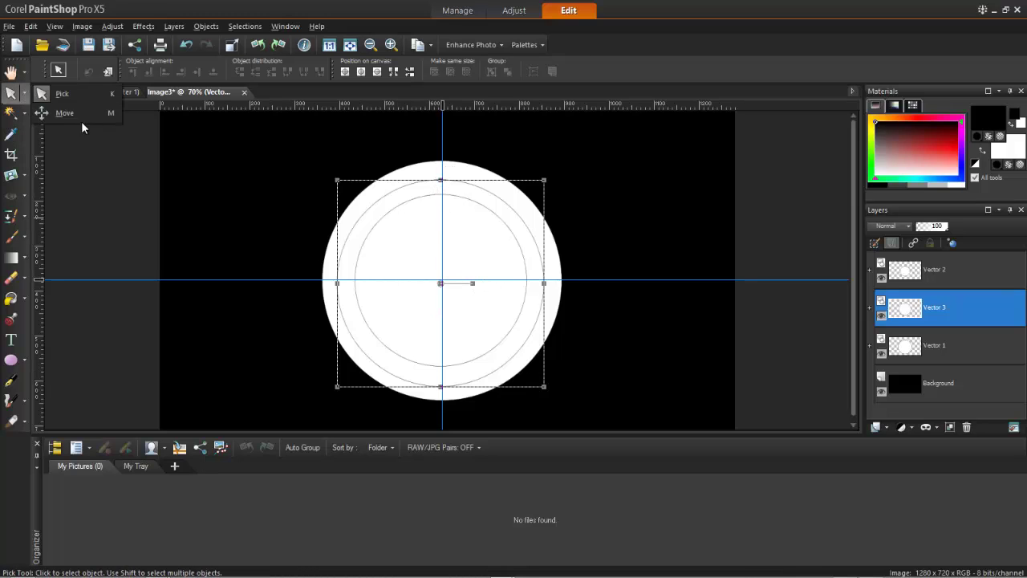
click(48, 110)
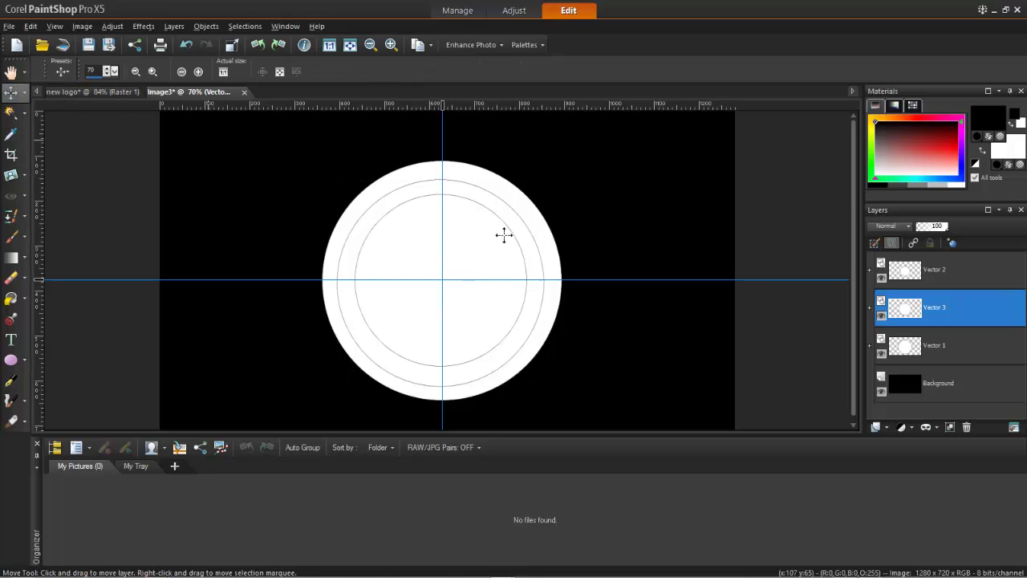
click(478, 318)
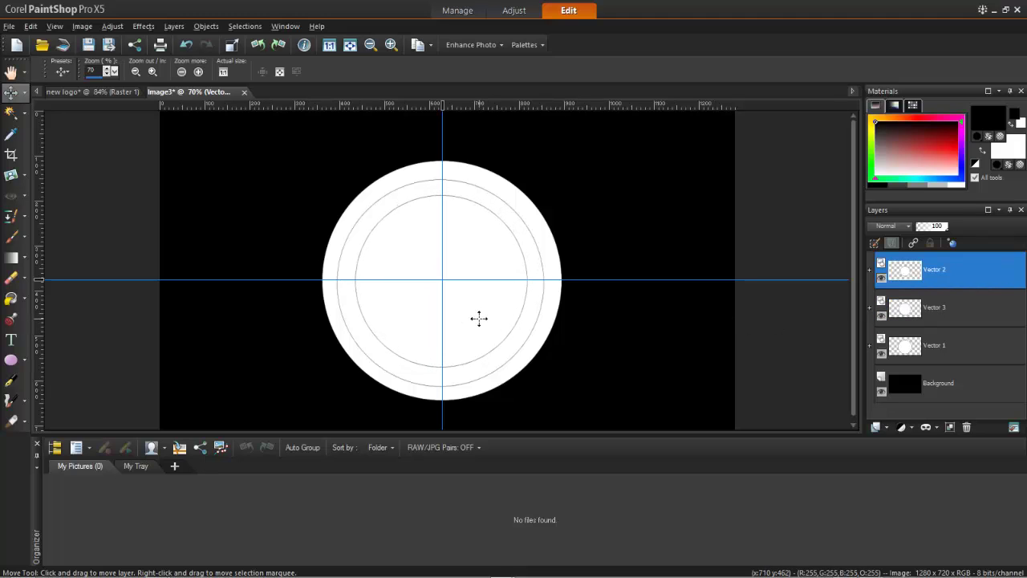
drag(478, 318, 478, 317)
click(511, 356)
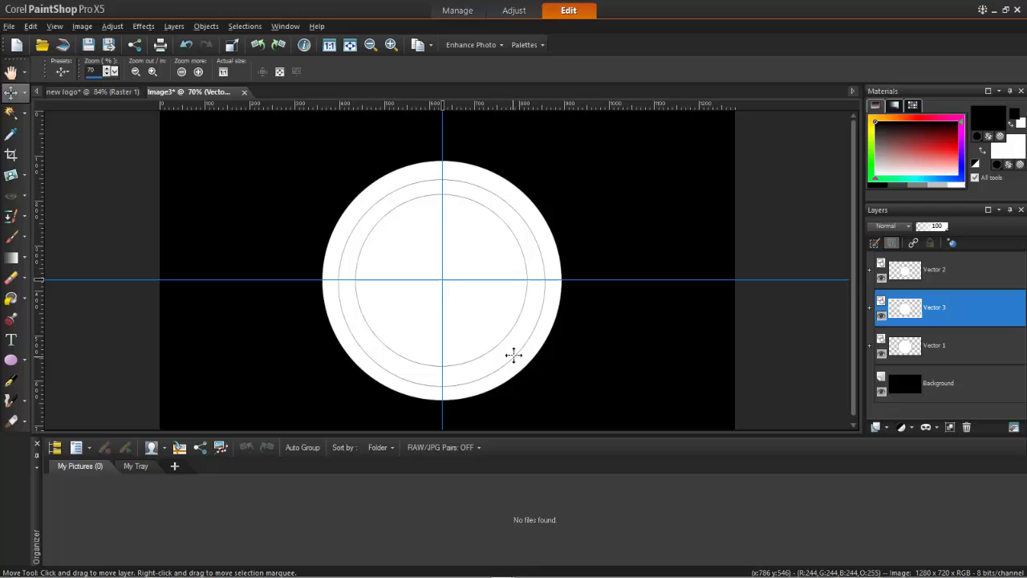
drag(514, 354, 511, 353)
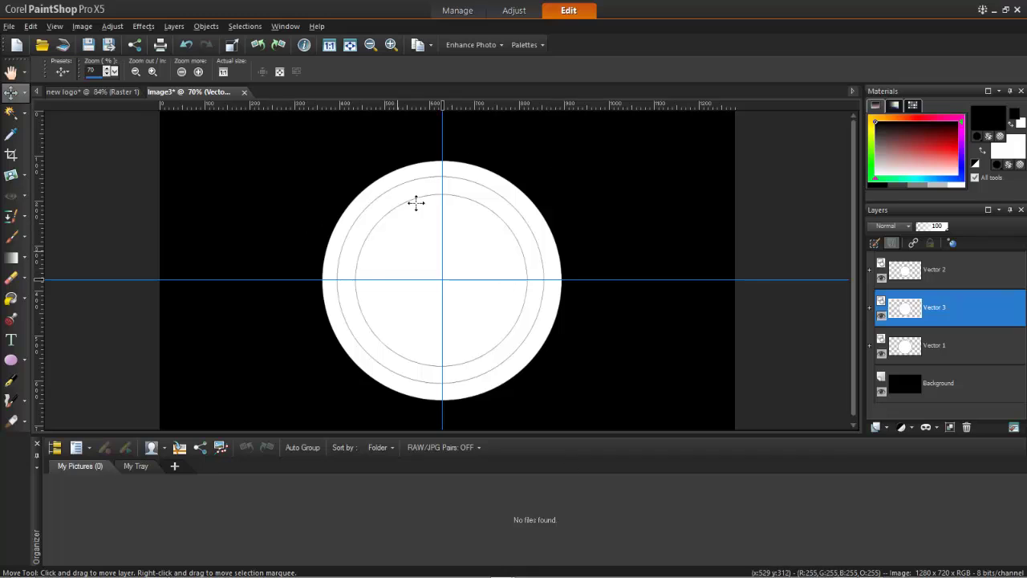
click(32, 27)
Hide the guides, rasterize the Vector 1 layer, and flood-fill its outer ring black.
mouse_move(55, 26)
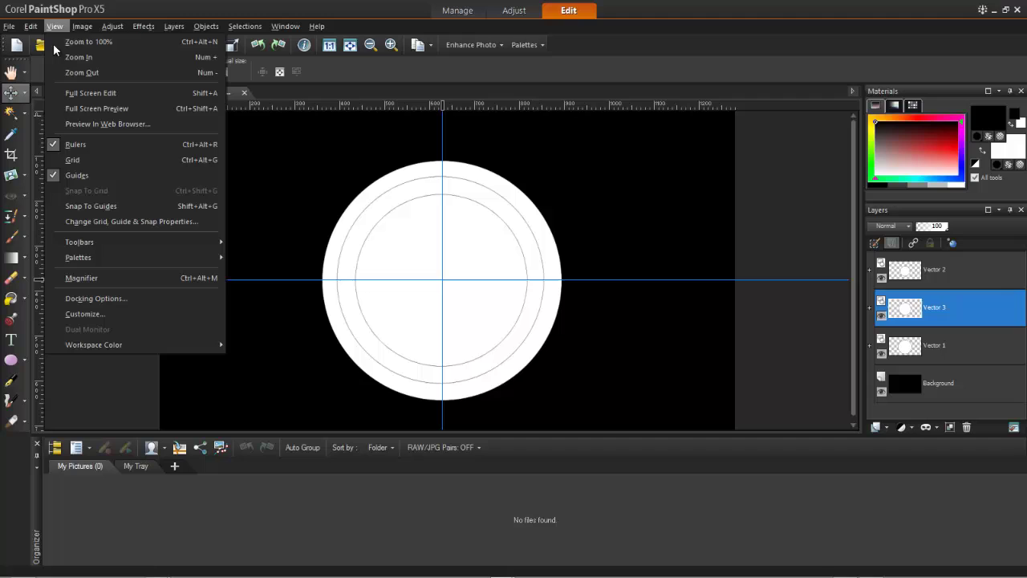
click(56, 177)
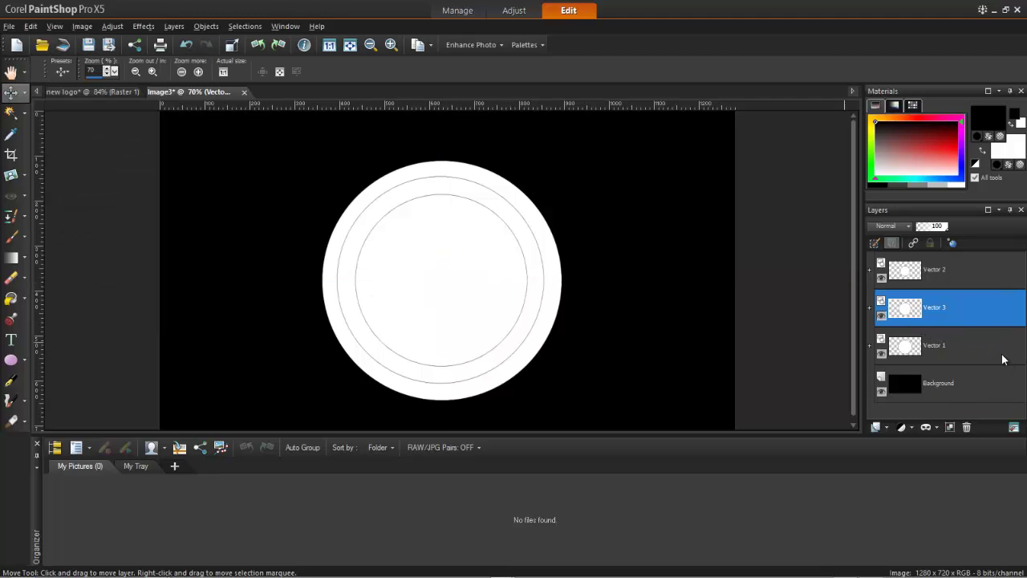
click(939, 353)
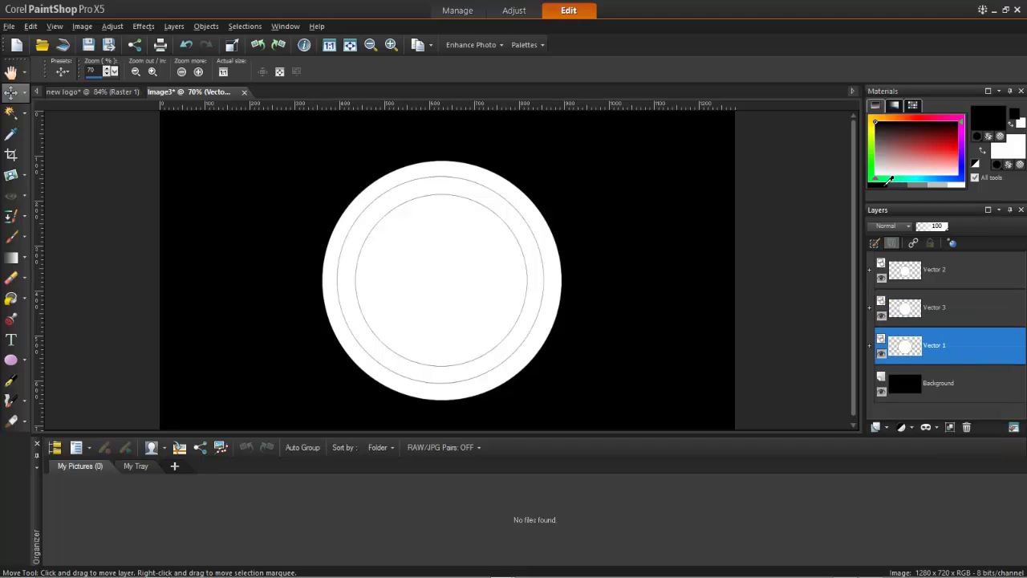
click(11, 298)
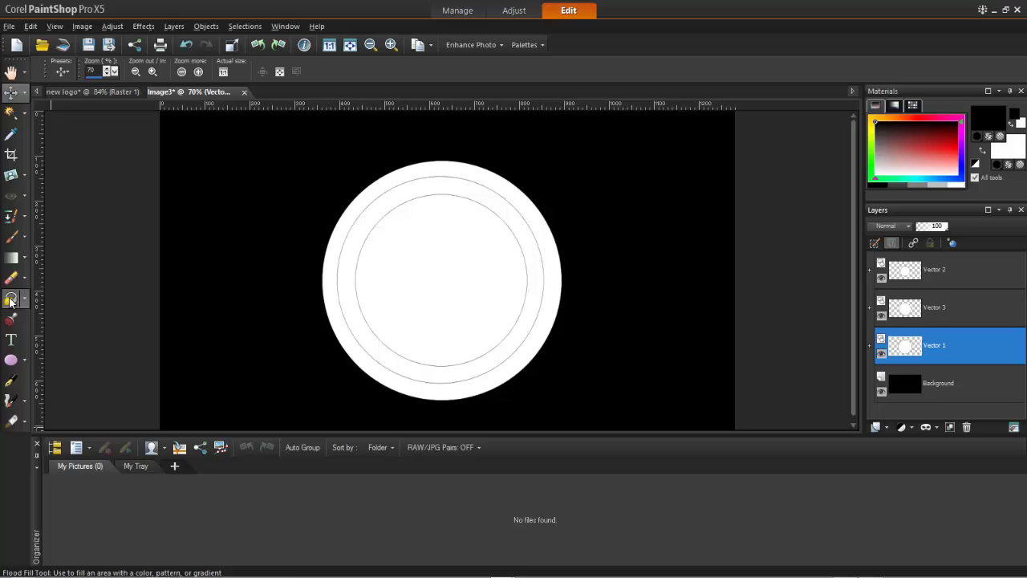
click(520, 361)
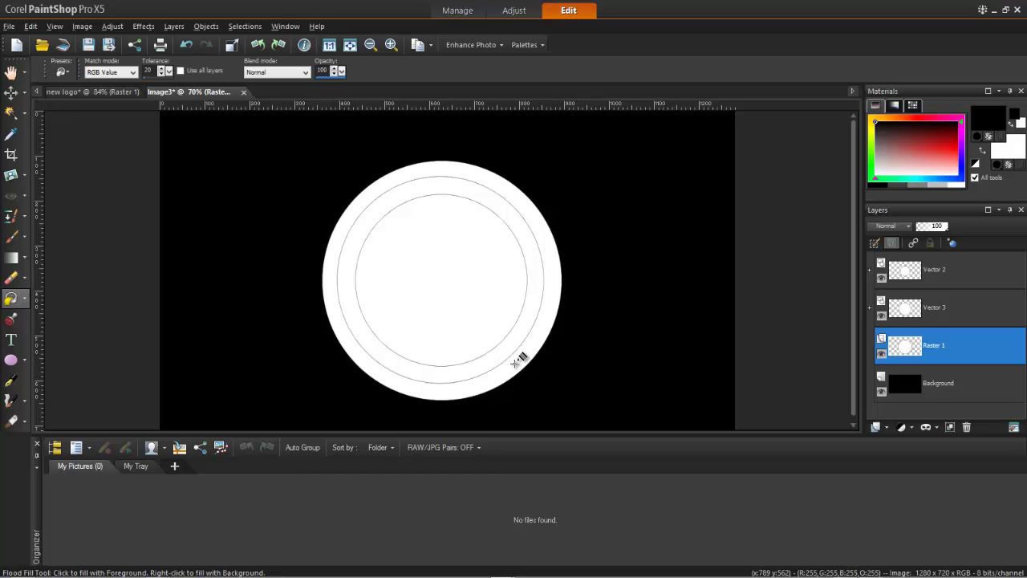
click(521, 358)
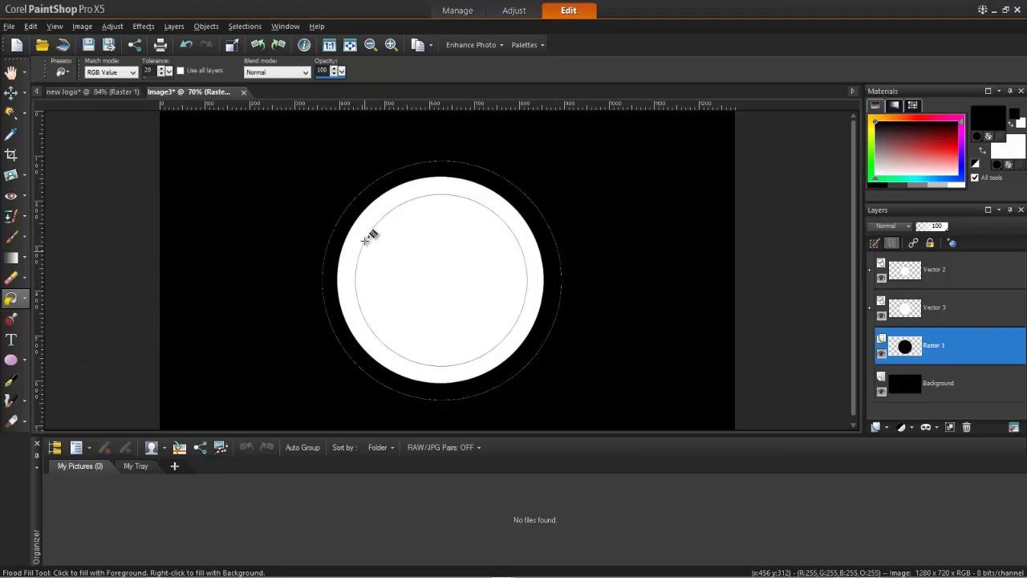
click(988, 110)
Set the foreground fill material to a texture at scale 50.
click(455, 160)
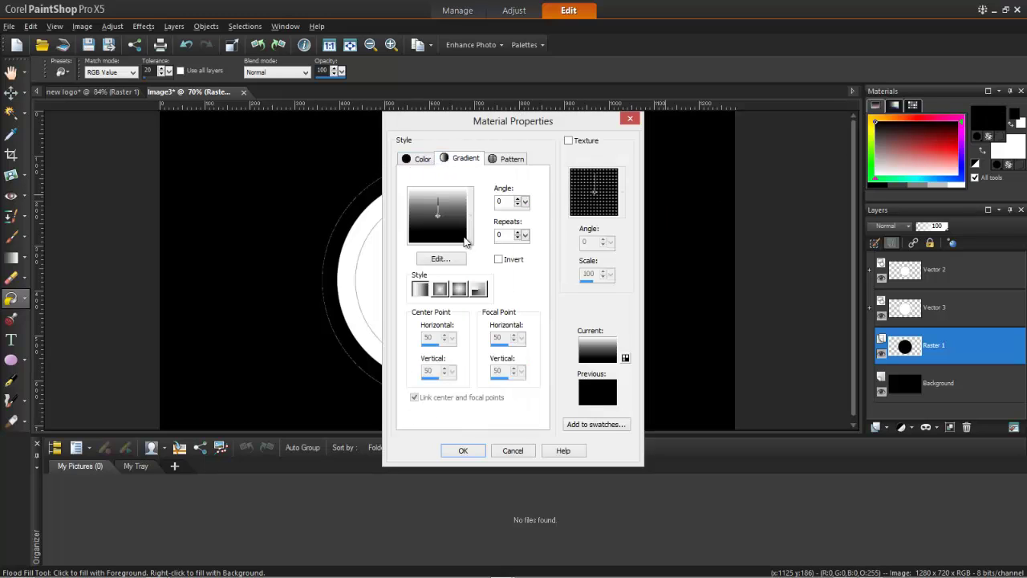
click(568, 142)
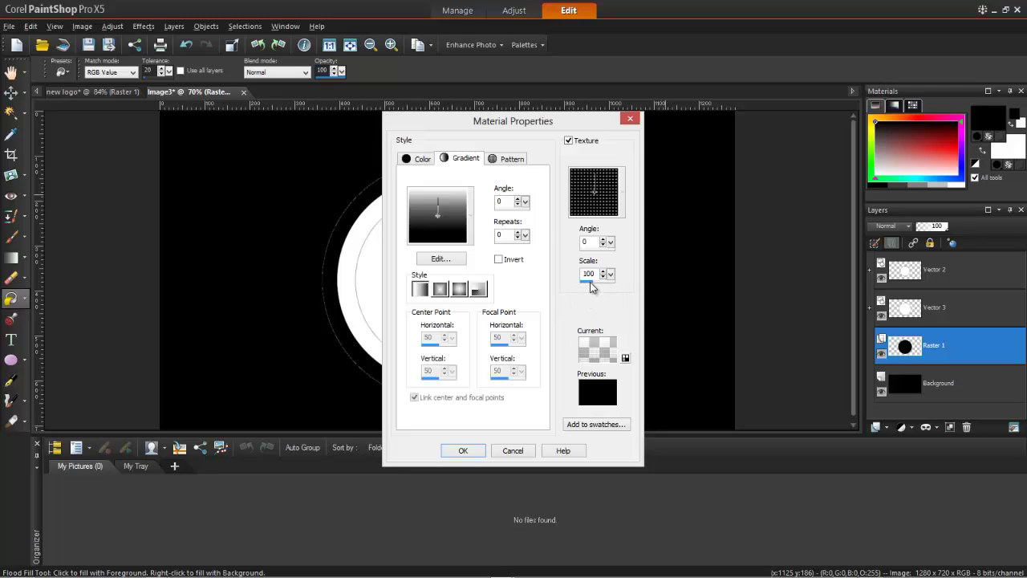
drag(598, 283, 589, 282)
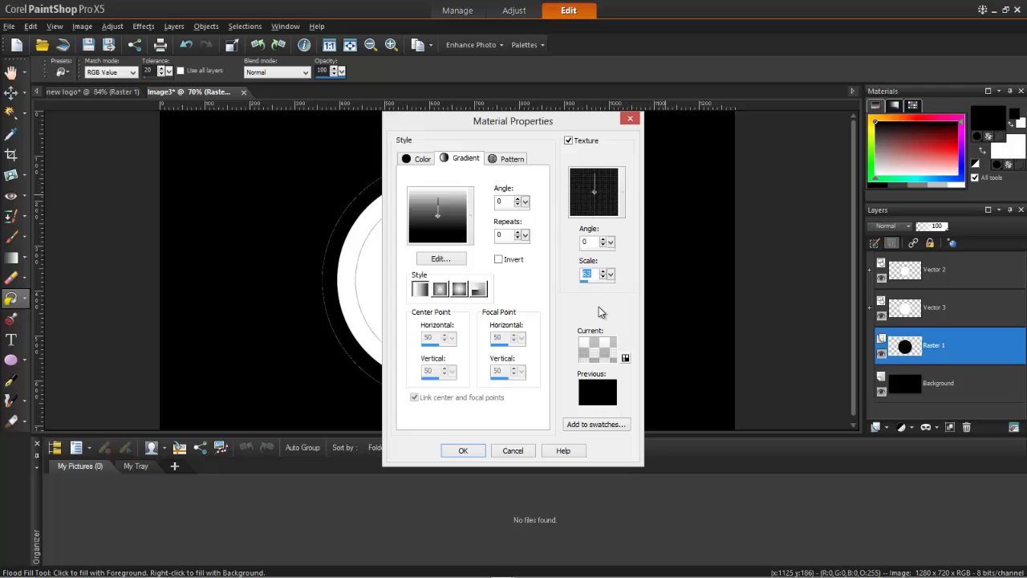
drag(591, 284, 597, 279)
click(463, 451)
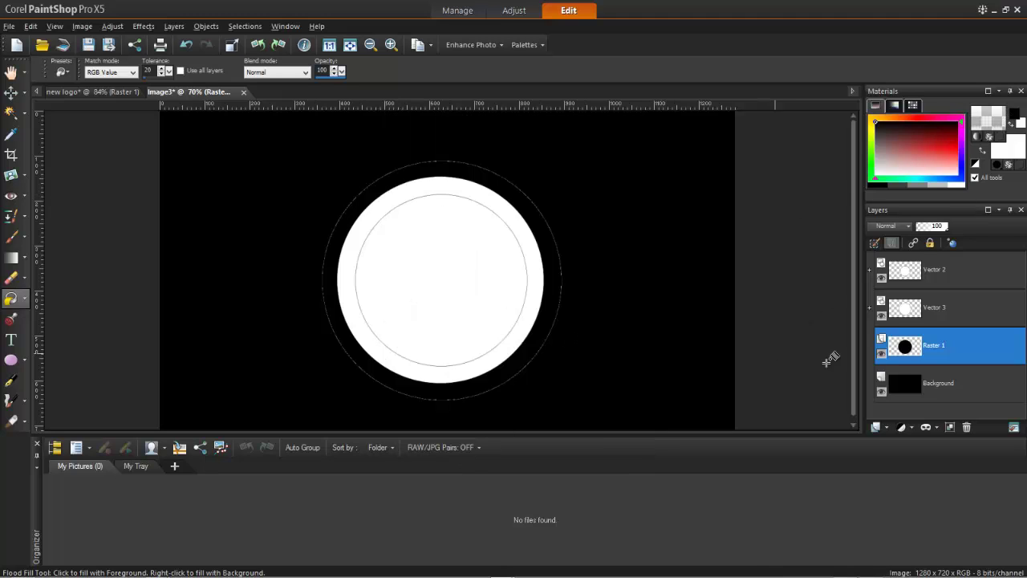
Flood-fill the outer black ring with the fine texture and zoom in to check it.
click(550, 319)
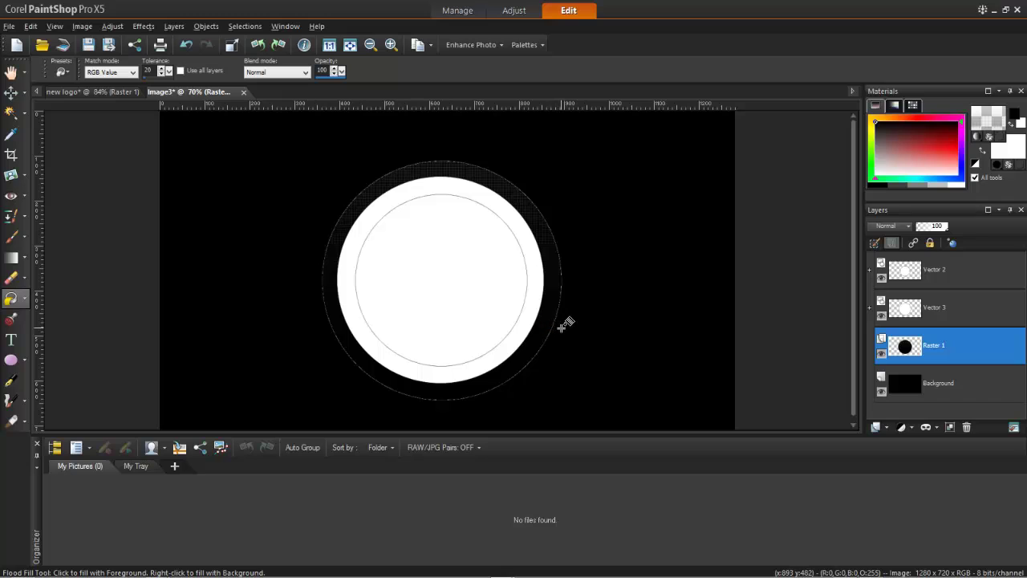
scroll(546, 284, up, 1)
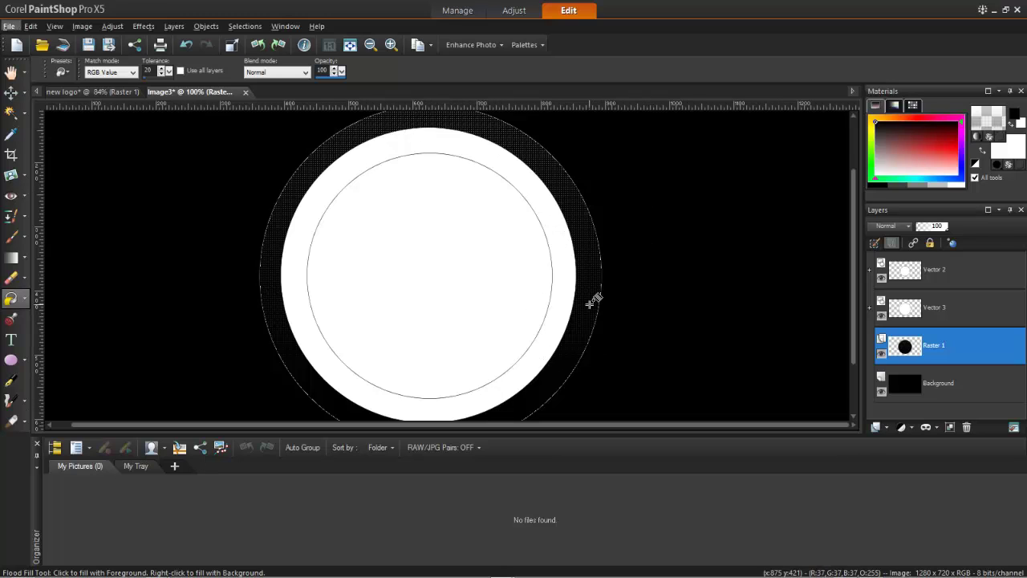
scroll(592, 300, down, 1)
scroll(559, 303, down, 1)
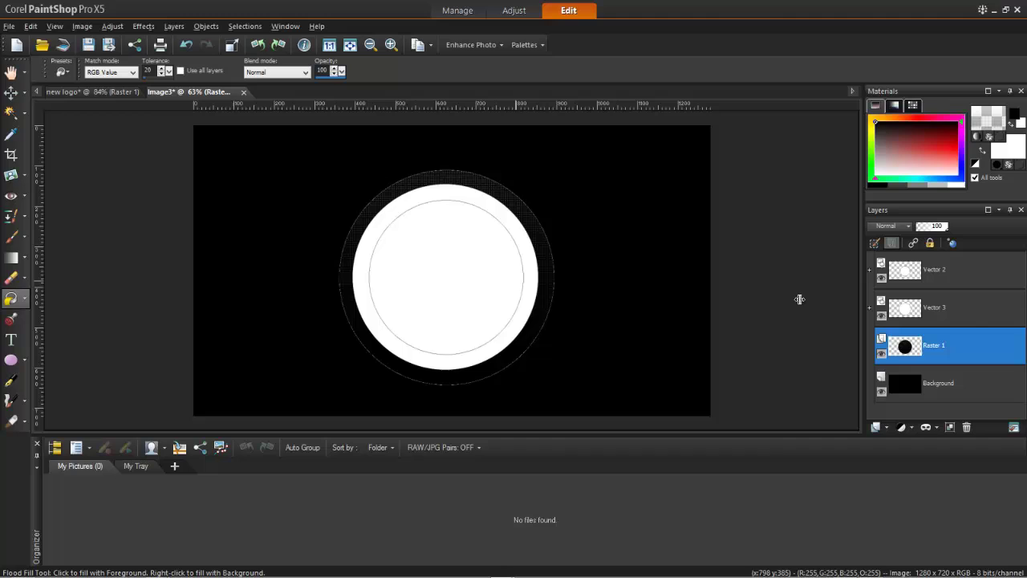
click(951, 303)
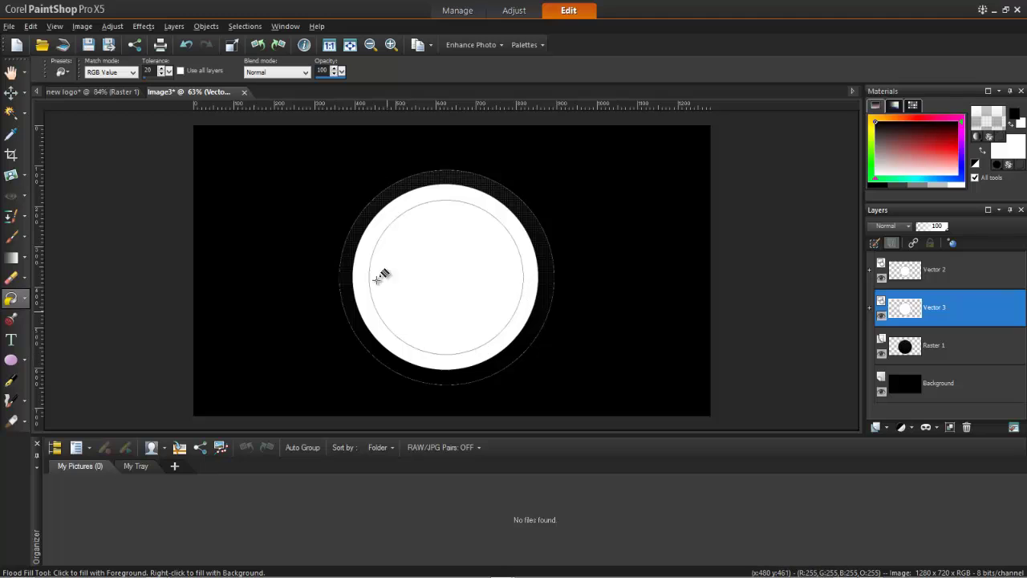
click(952, 243)
drag(540, 83, 726, 91)
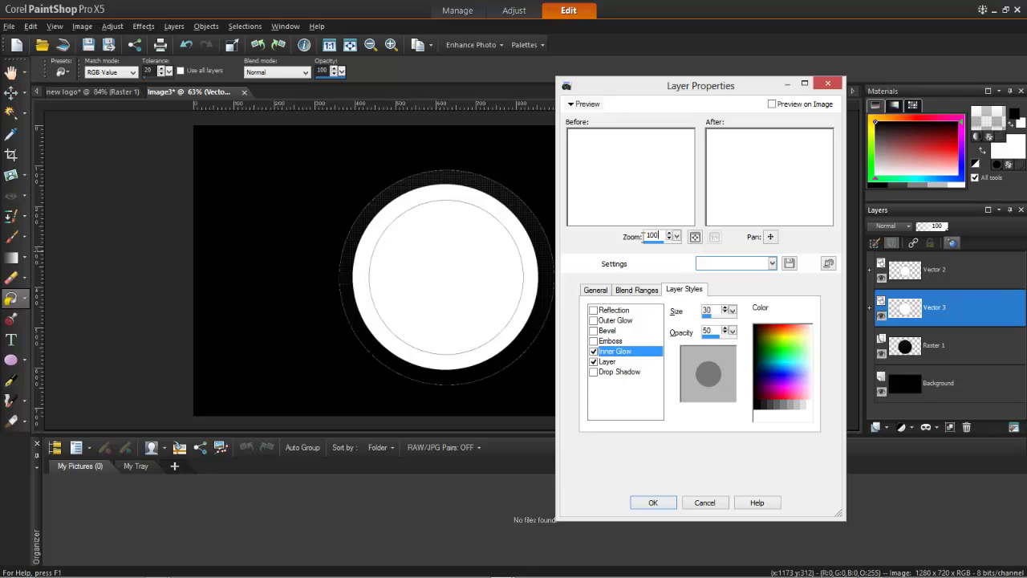
key(BackSpace)
key(BackSpace)
key(BackSpace)
text(35)
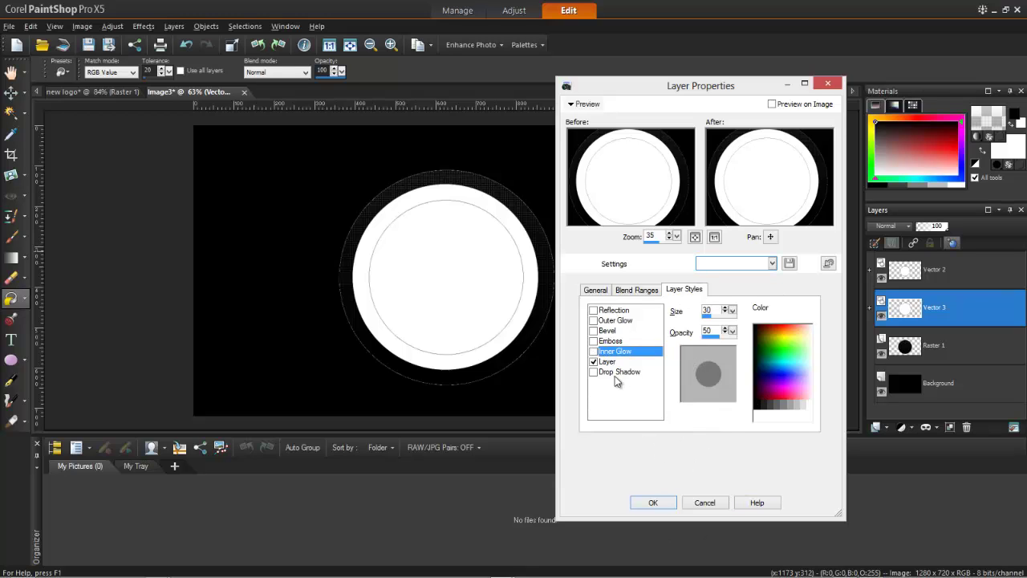
click(654, 501)
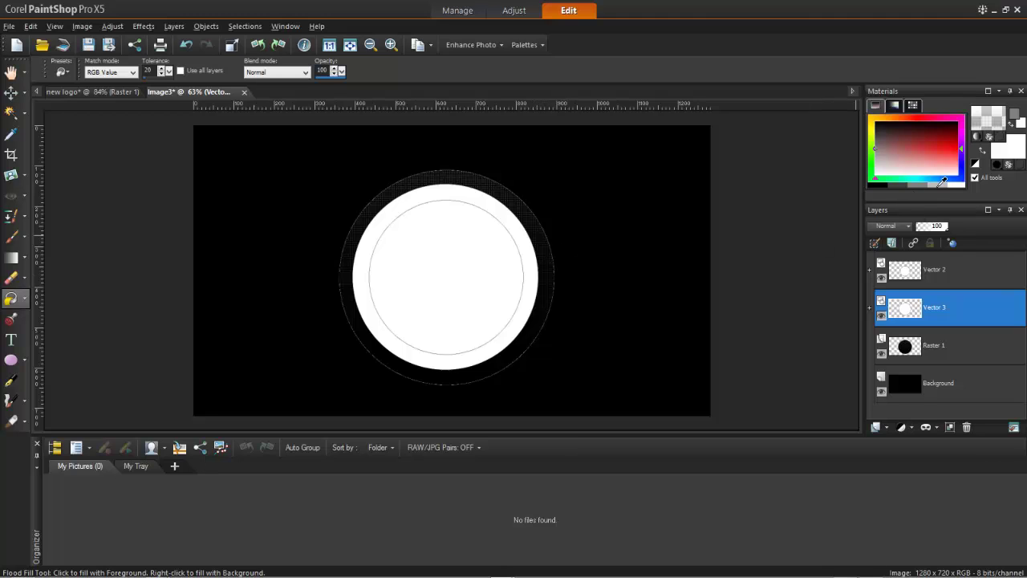
Rasterize Vector 3 into Raster 2 and fill its middle ring with the light texture.
click(534, 276)
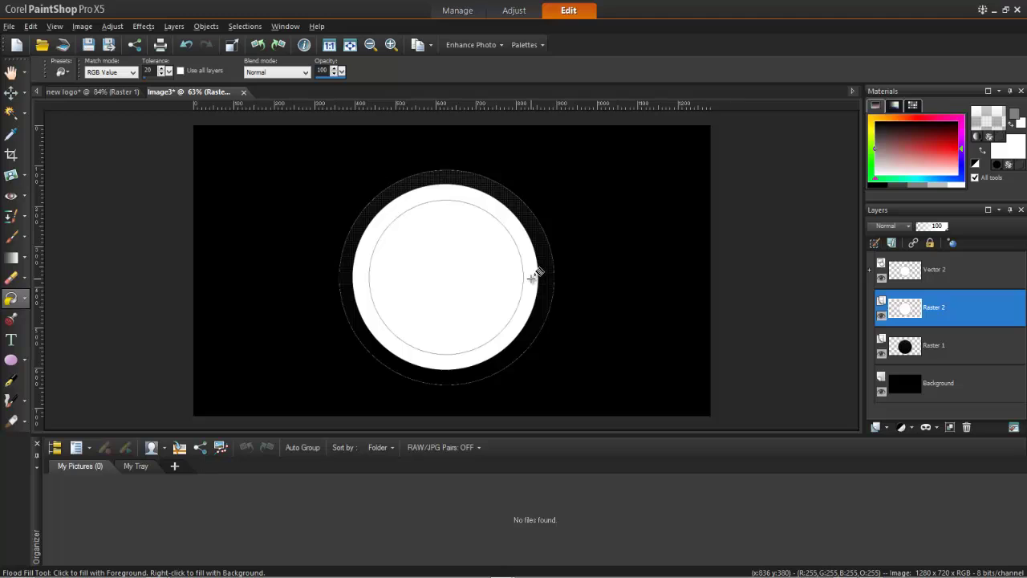
click(531, 278)
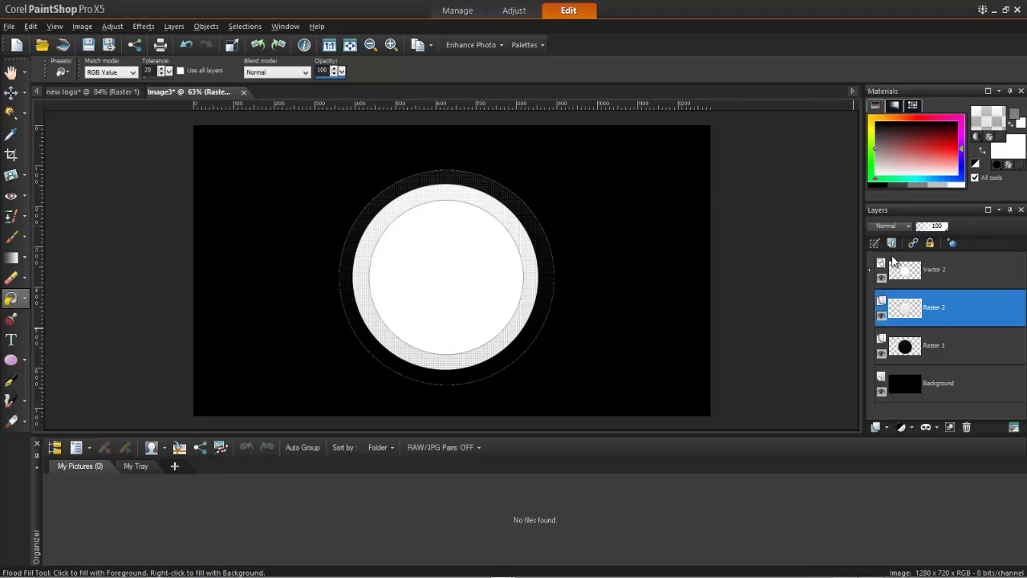
Give Raster 2 a light-blue inner glow and an outer glow with size 28 and opacity 71.
click(953, 244)
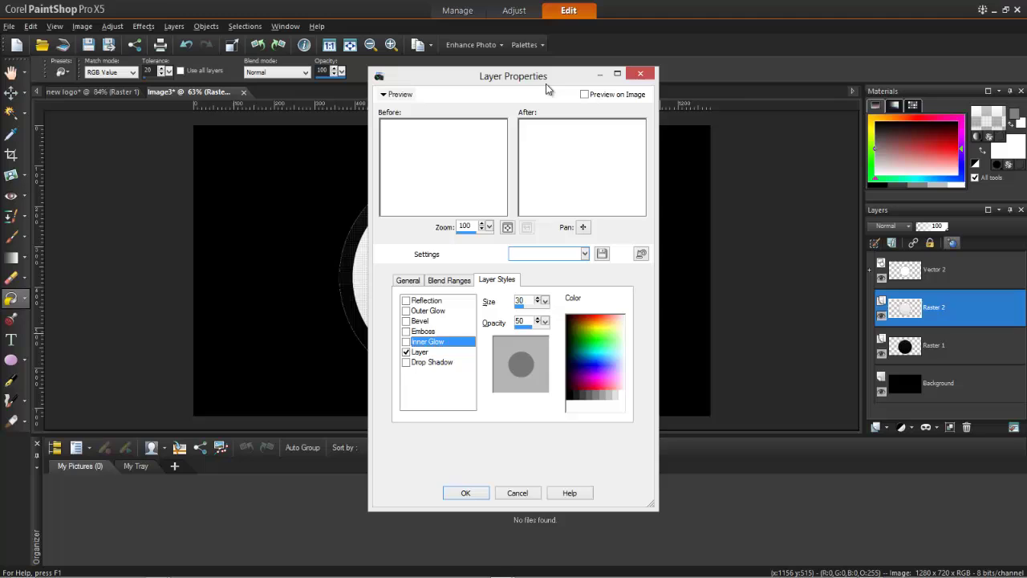
drag(546, 83, 705, 89)
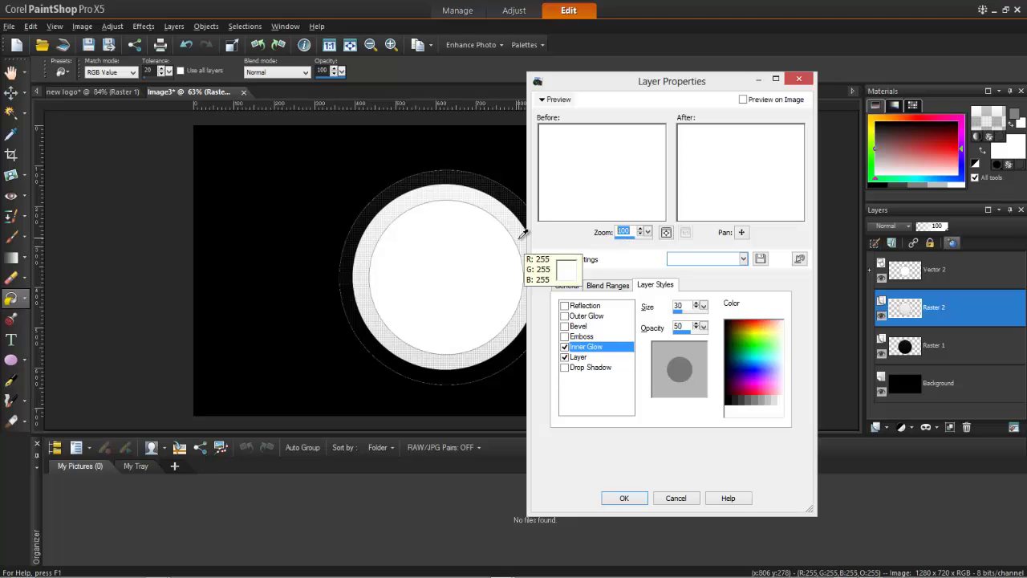
text(35)
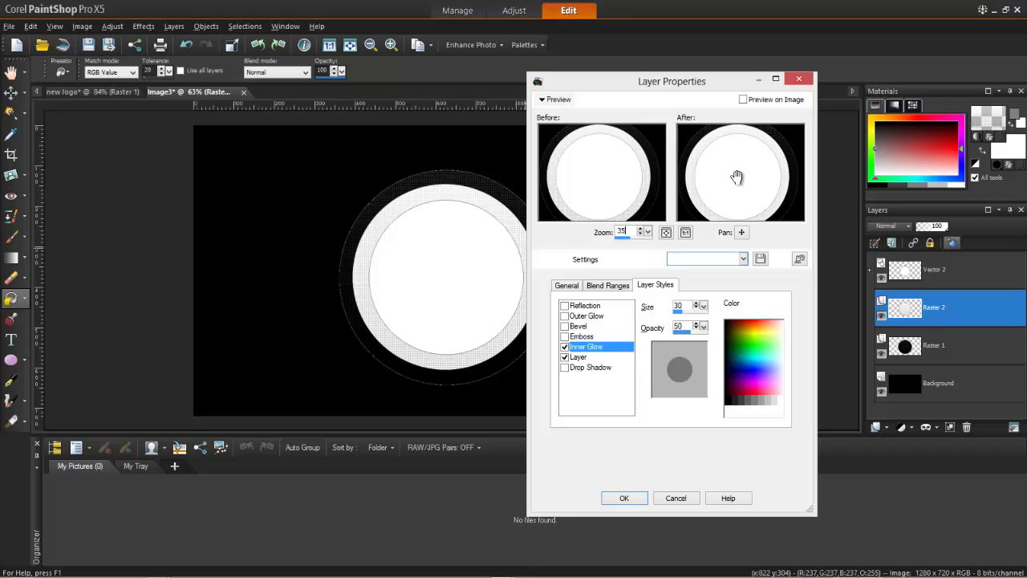
drag(736, 180, 730, 177)
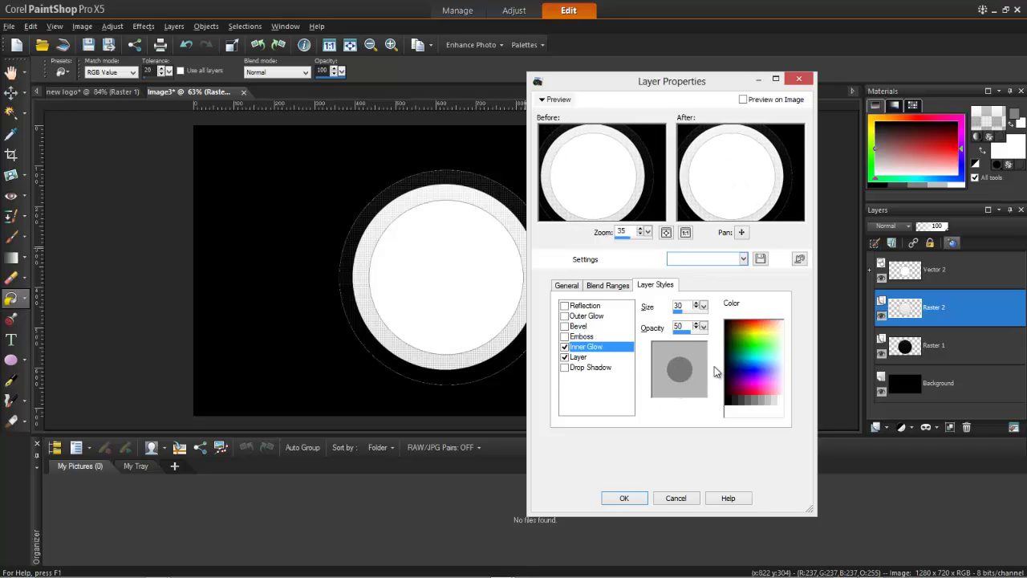
click(761, 354)
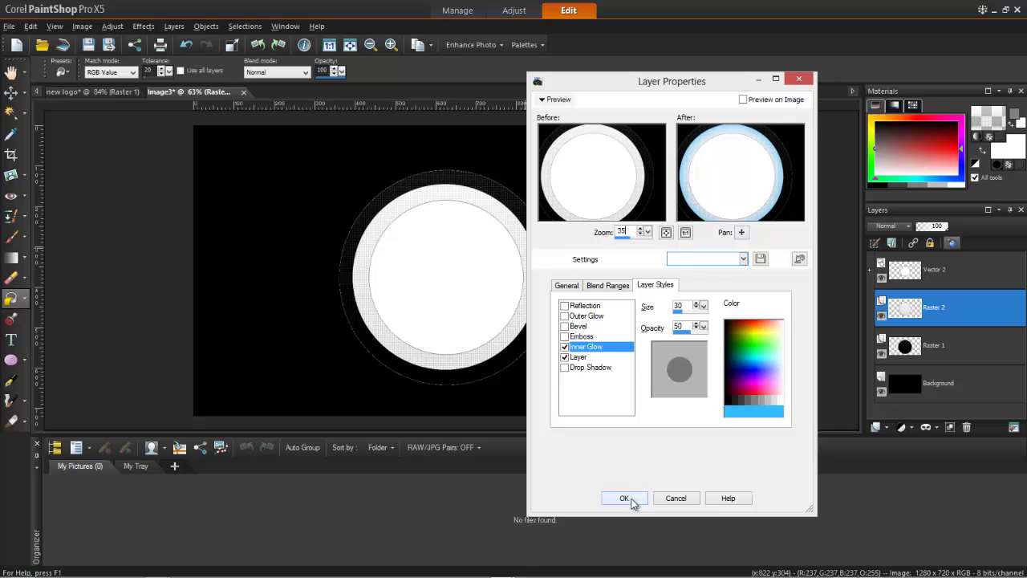
click(564, 316)
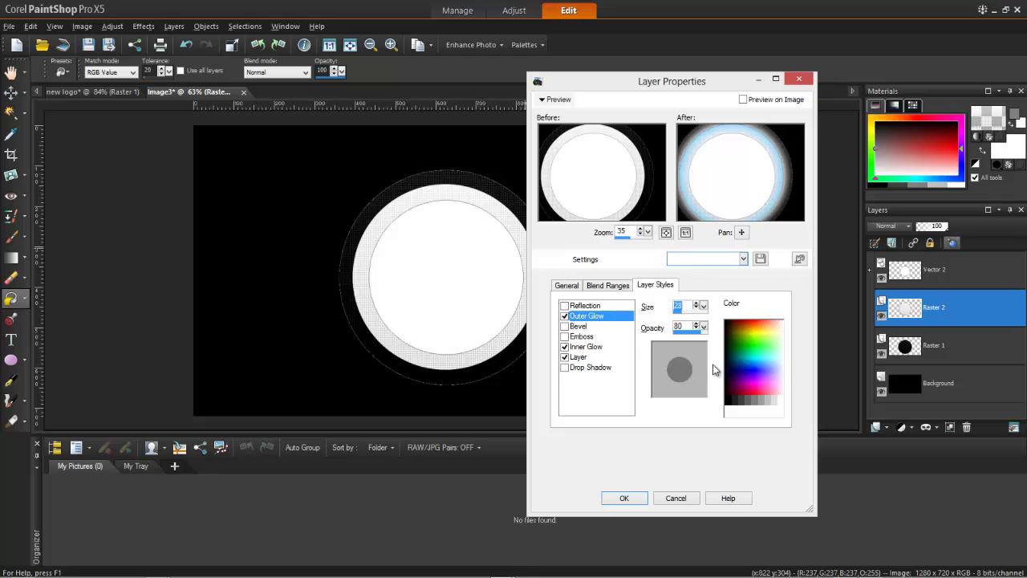
key(Tab)
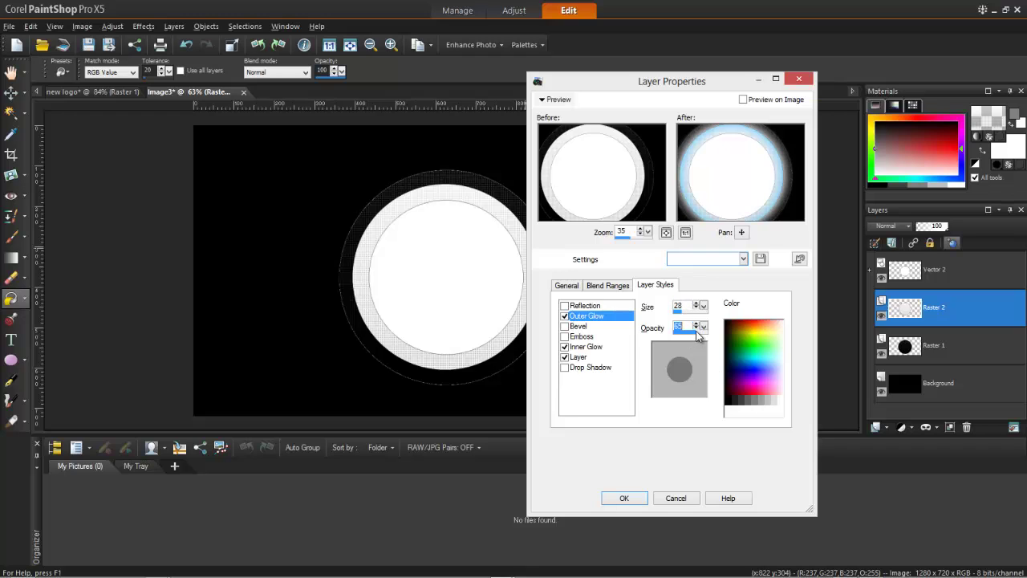
text(71)
click(632, 498)
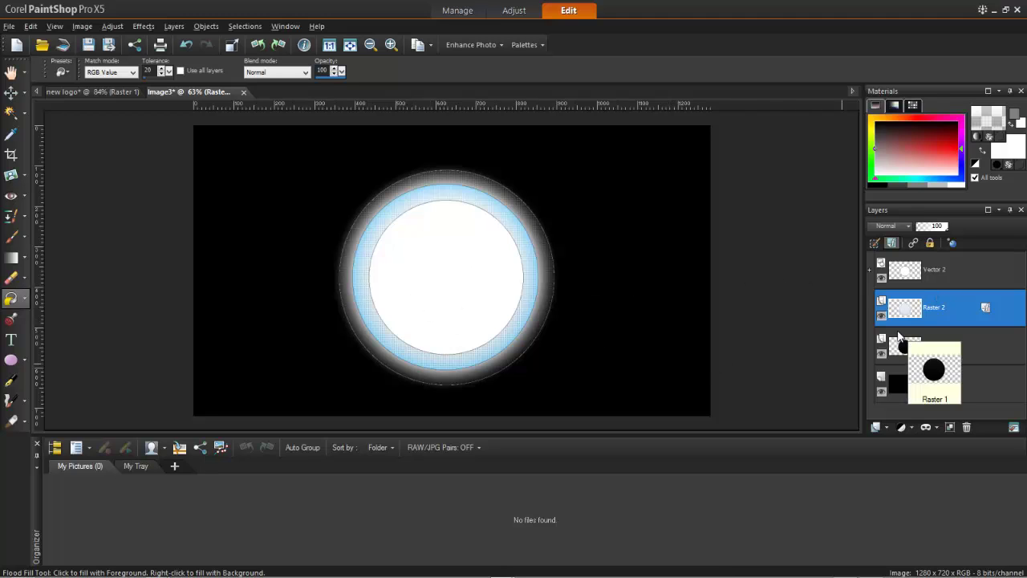
On the Vector 2 layer, set the foreground colour to light blue #27bcfd.
click(949, 272)
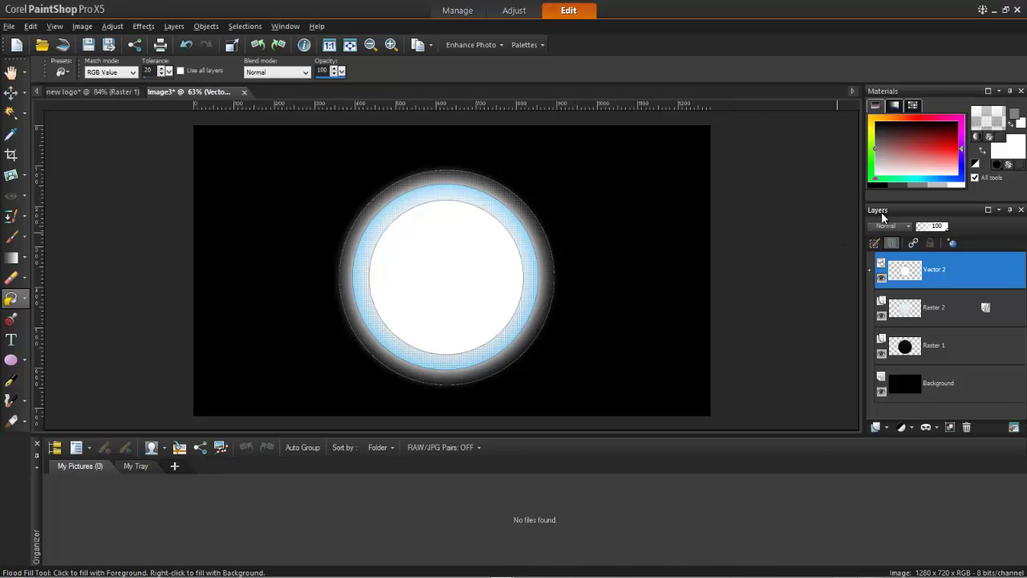
click(995, 119)
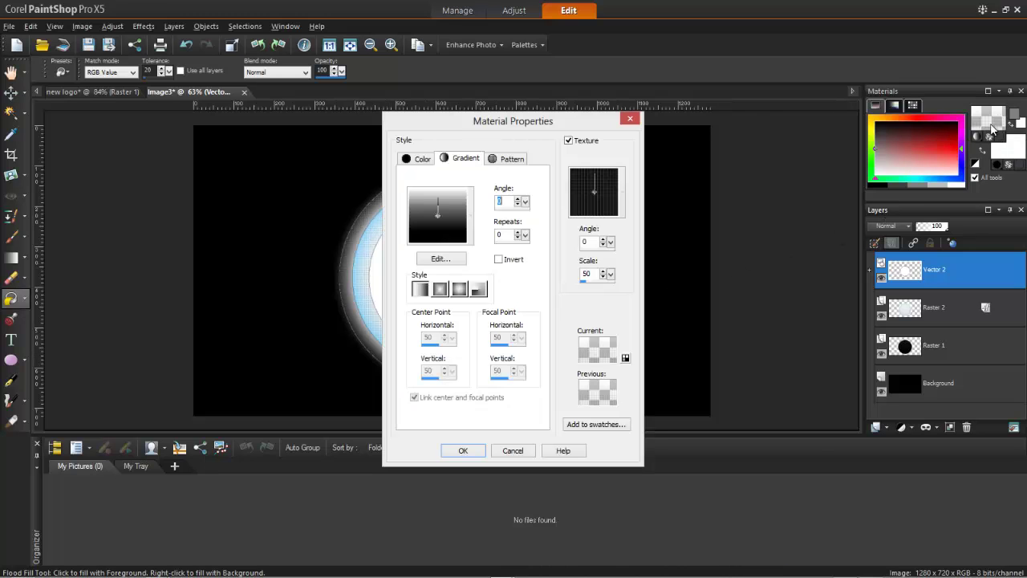
click(422, 159)
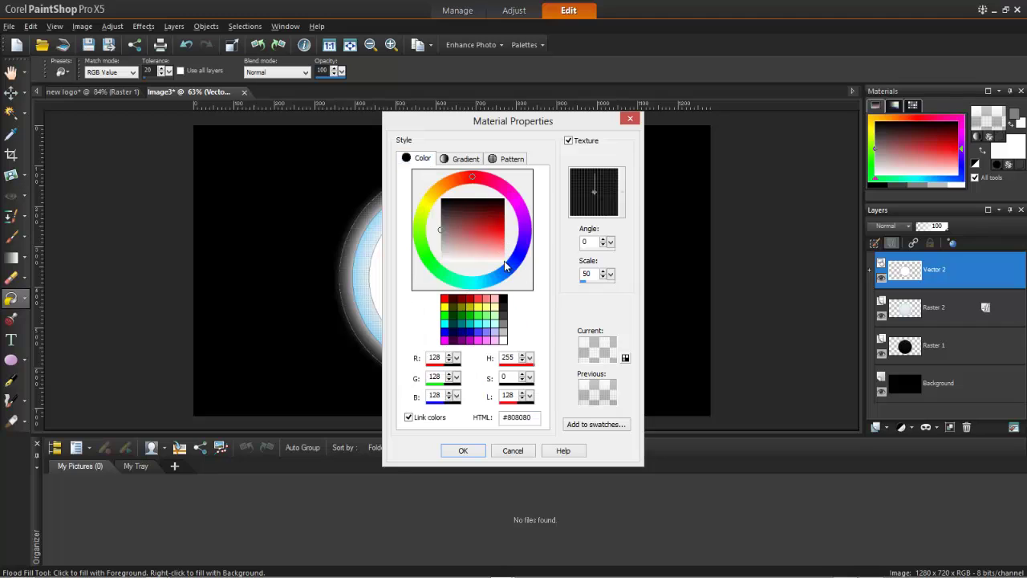
click(483, 278)
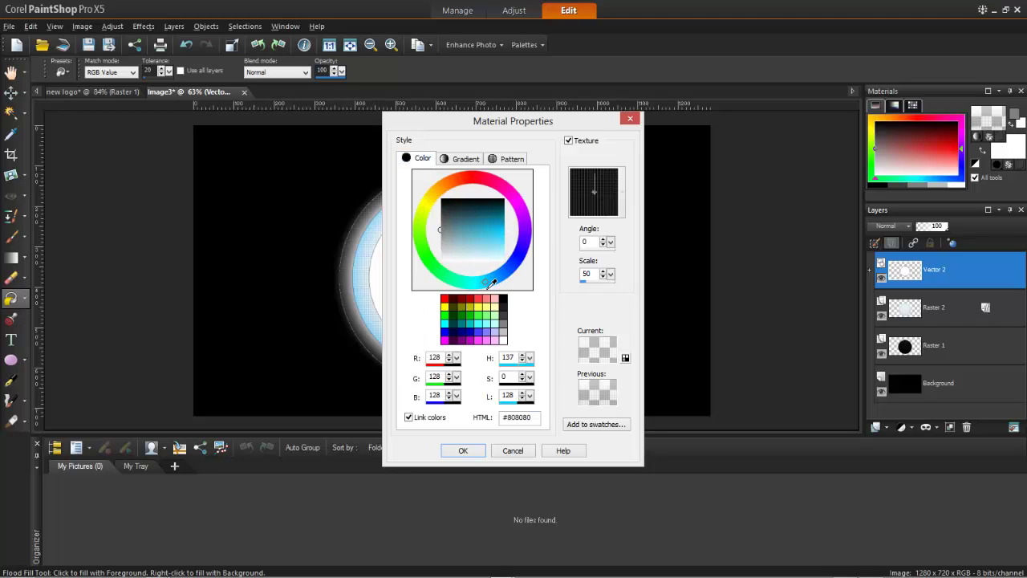
drag(495, 278, 496, 276)
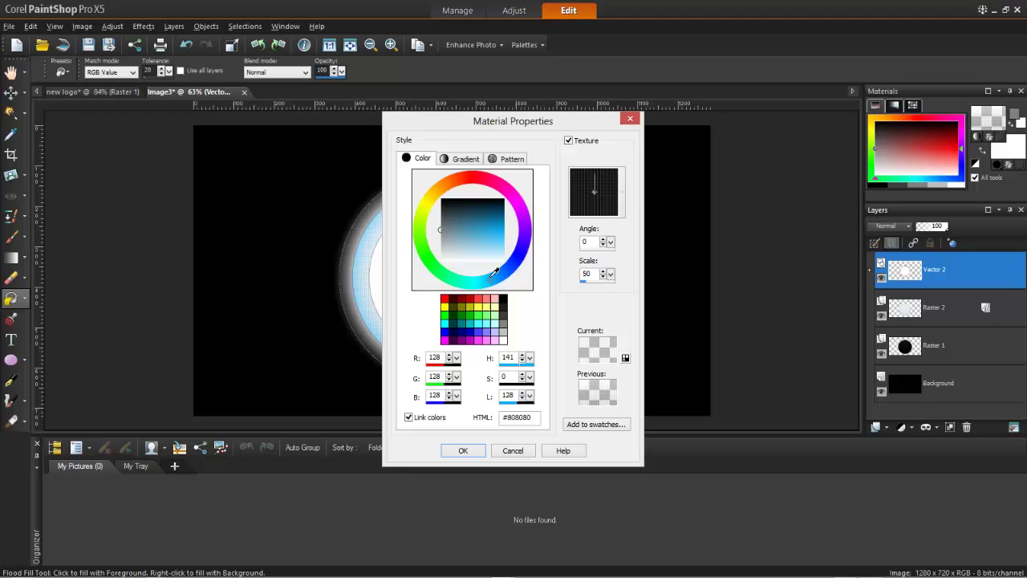
click(506, 231)
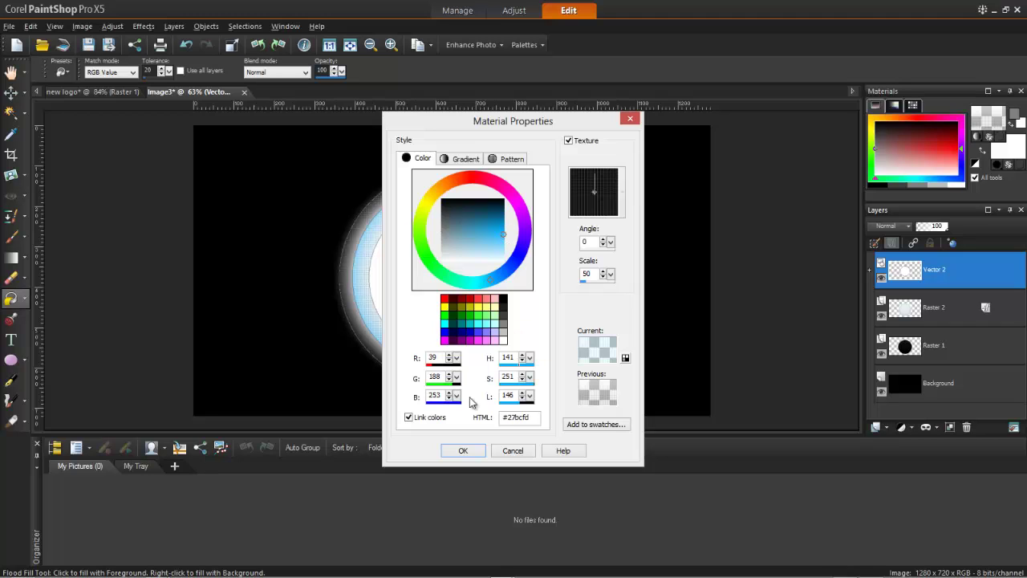
click(463, 450)
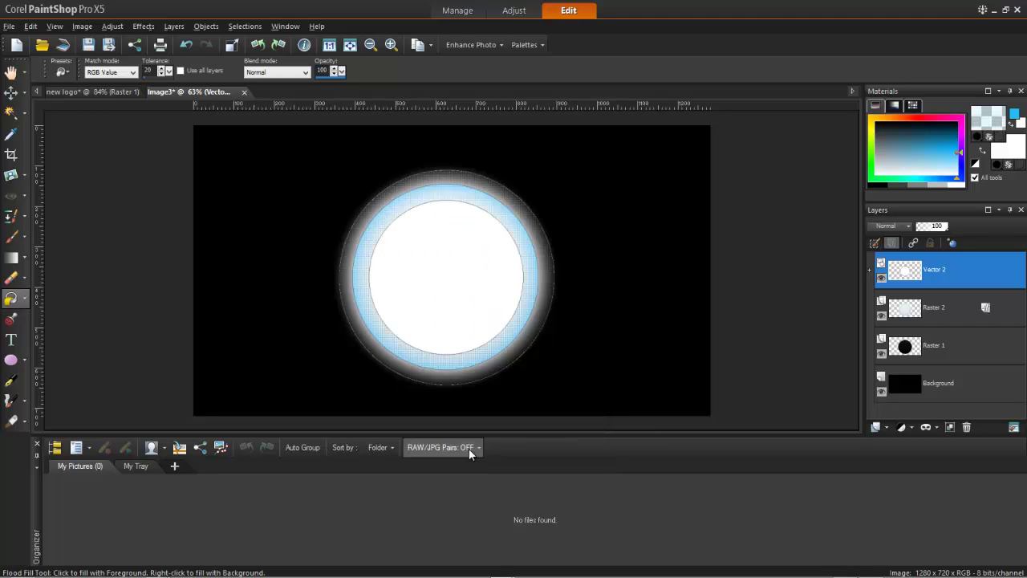
Turn off the foreground texture for a solid fill and convert the top vector layer to raster.
click(995, 116)
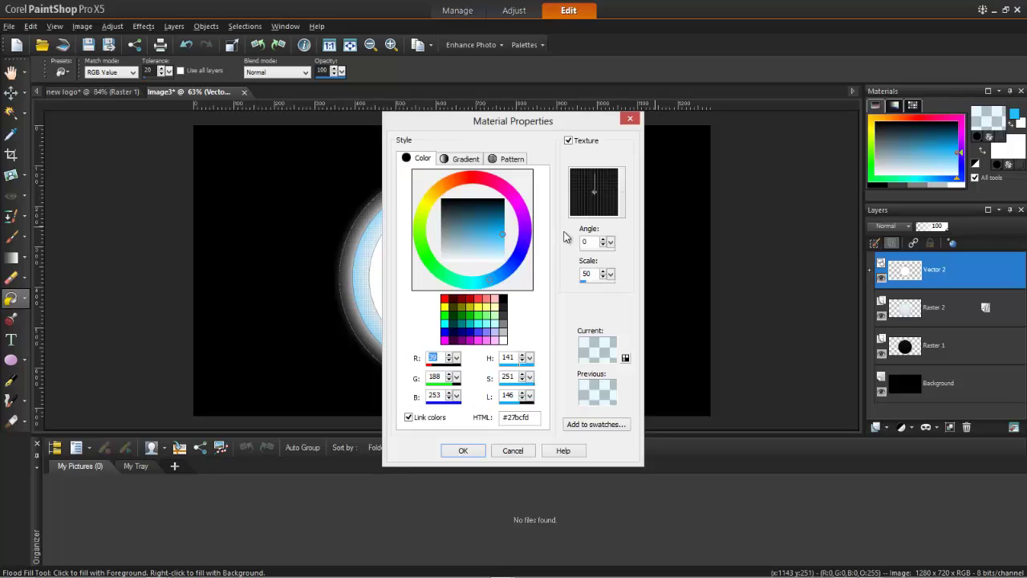
click(568, 140)
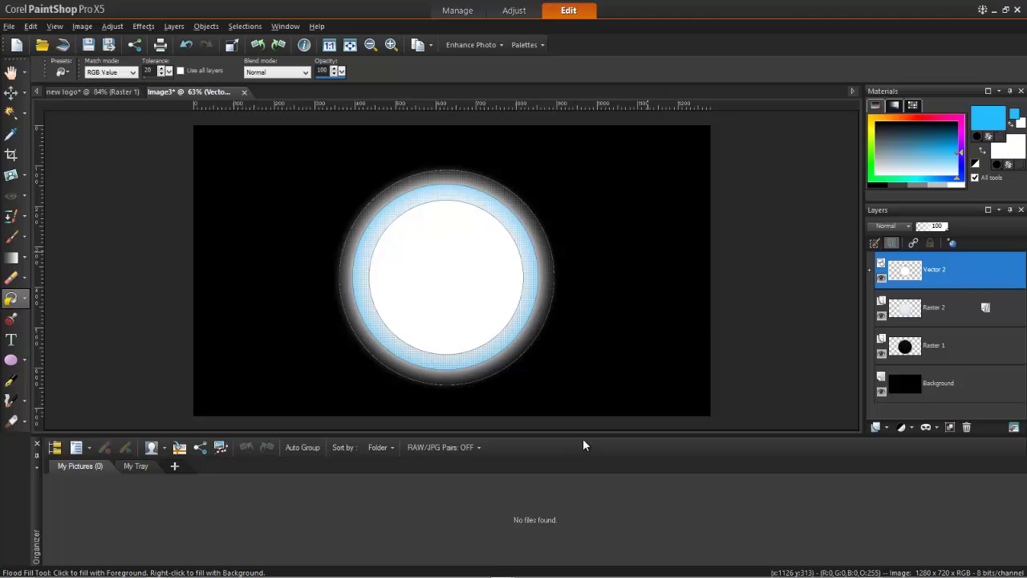
click(534, 280)
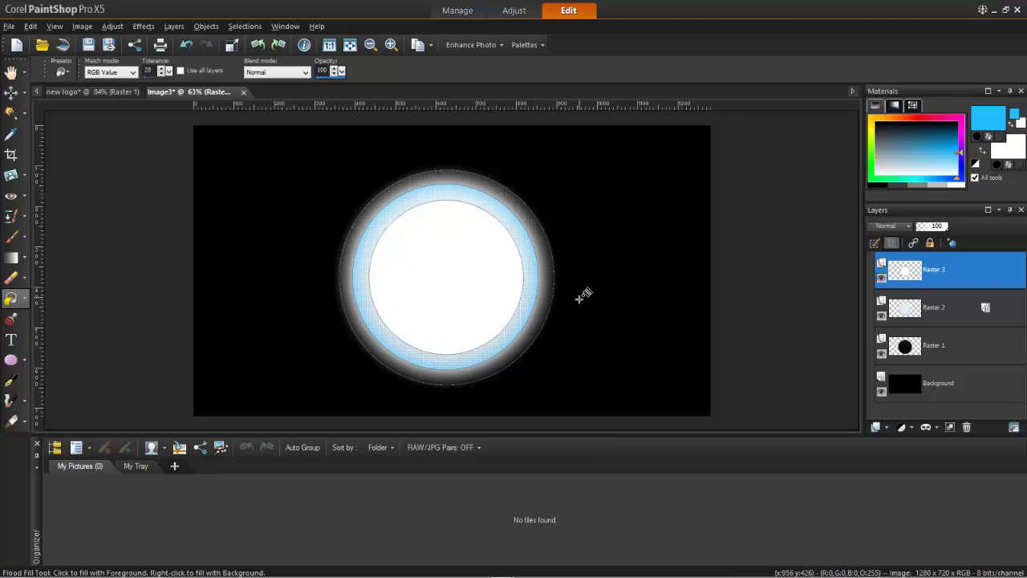
Fill both parts of the ring on Raster 2 with solid light blue, then show the new logo document.
click(922, 313)
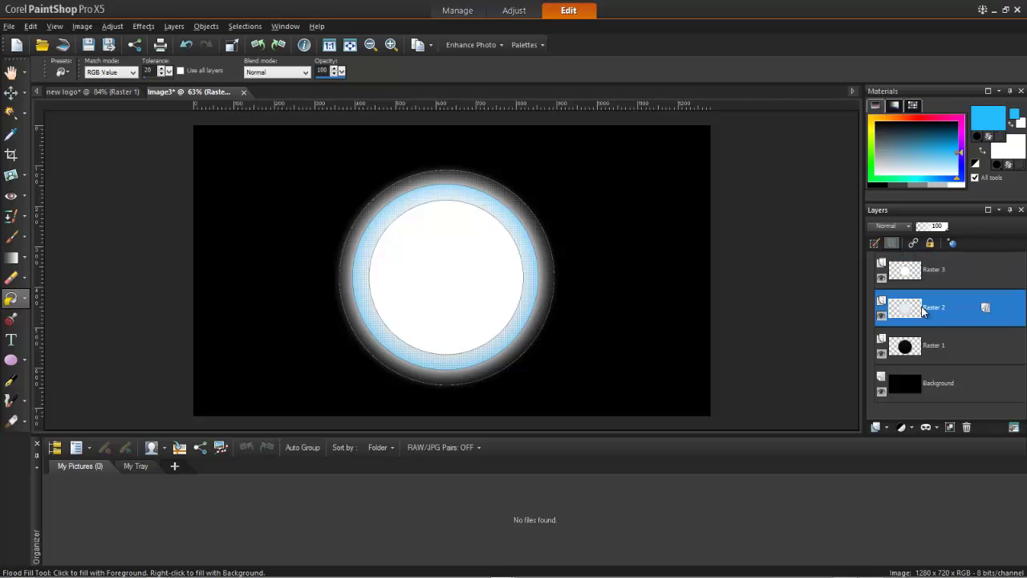
click(526, 301)
click(431, 204)
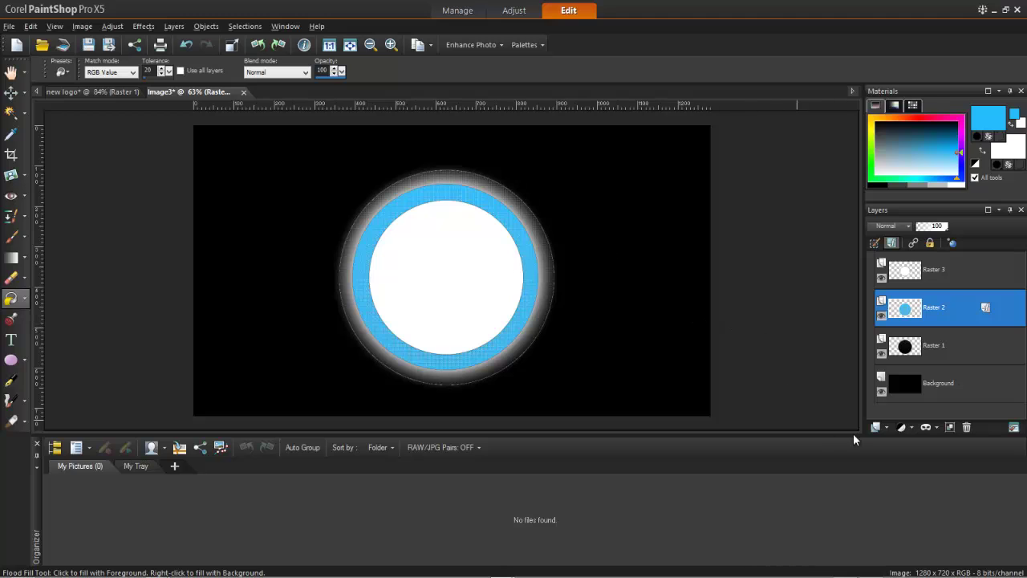
click(948, 274)
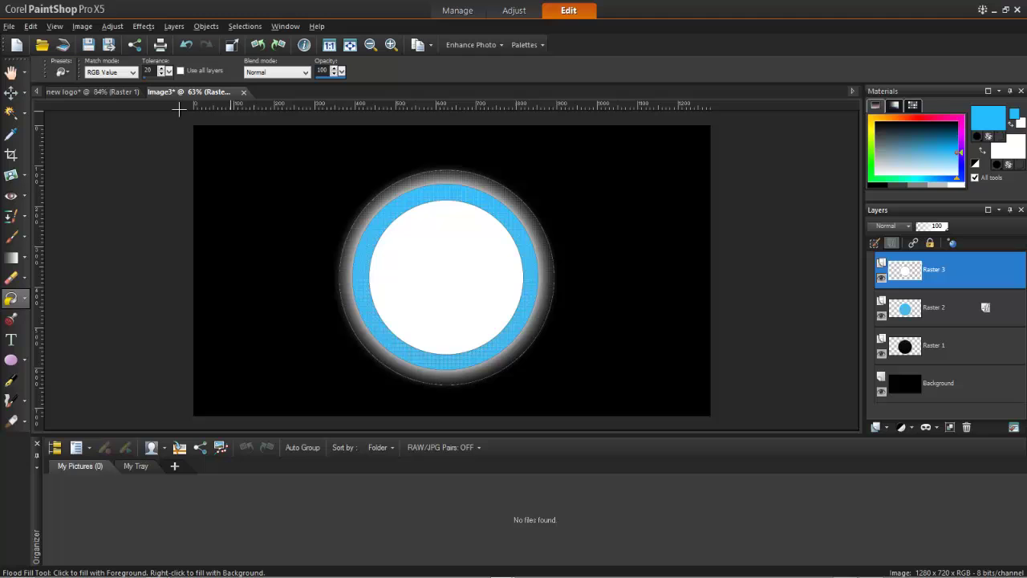
click(119, 90)
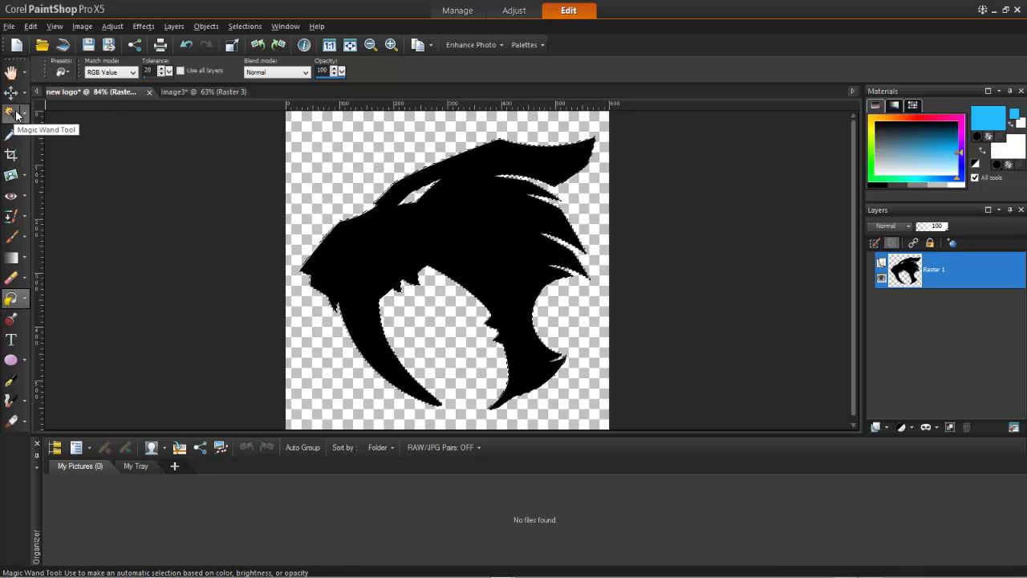
Copy the sabre-tooth silhouette selected with the Magic Wand and return to Image3.
click(10, 115)
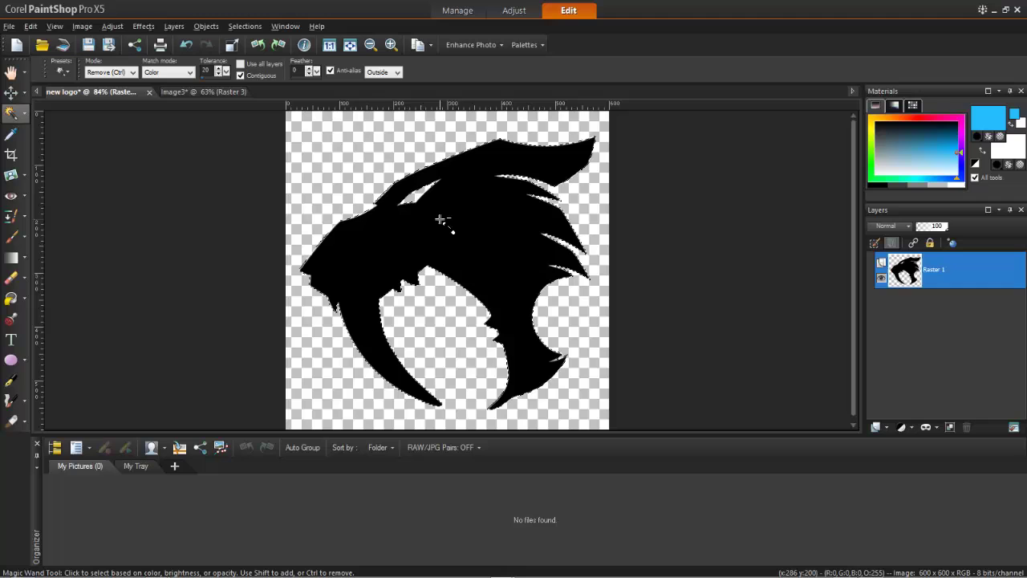
key(ctrl)
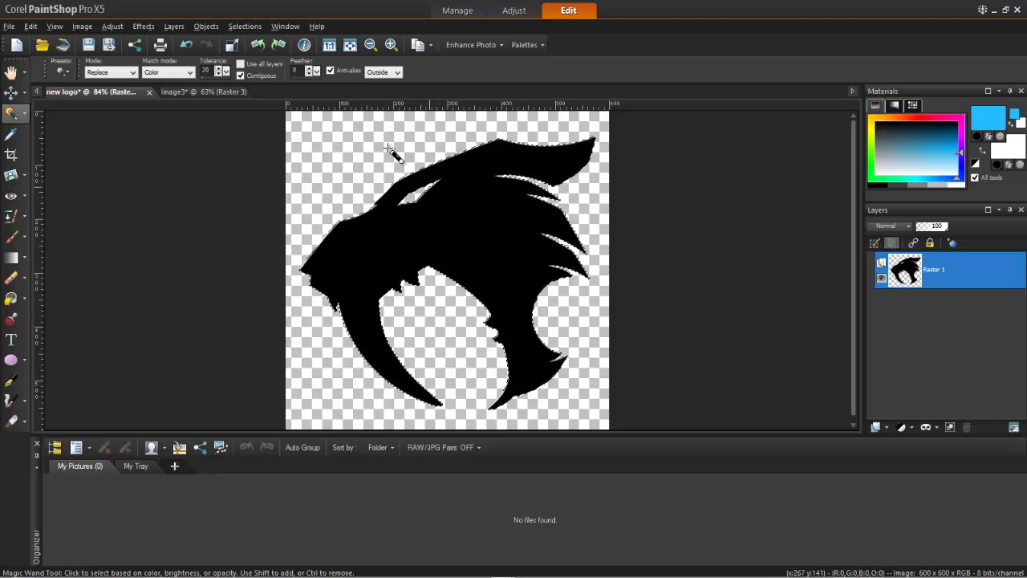
click(215, 91)
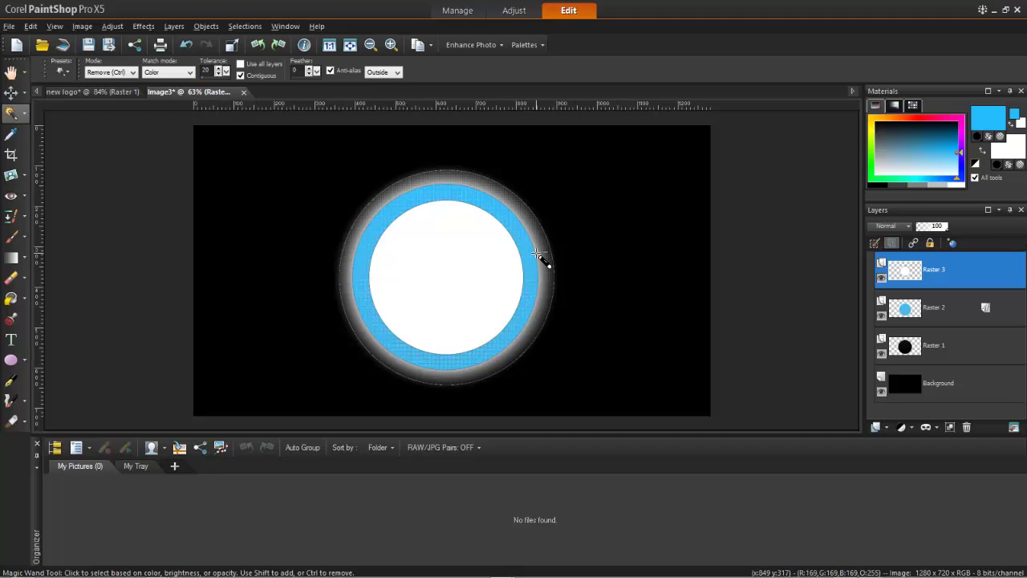
Paste the silhouette as a new layer and scale it to about 59% inside the white centre disc.
key(ctrl+v)
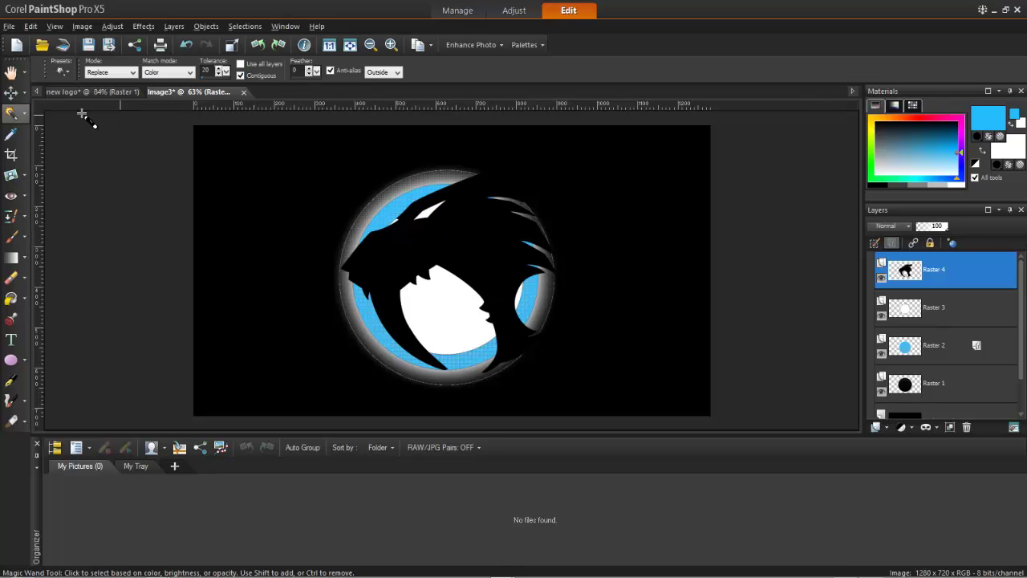
key(k)
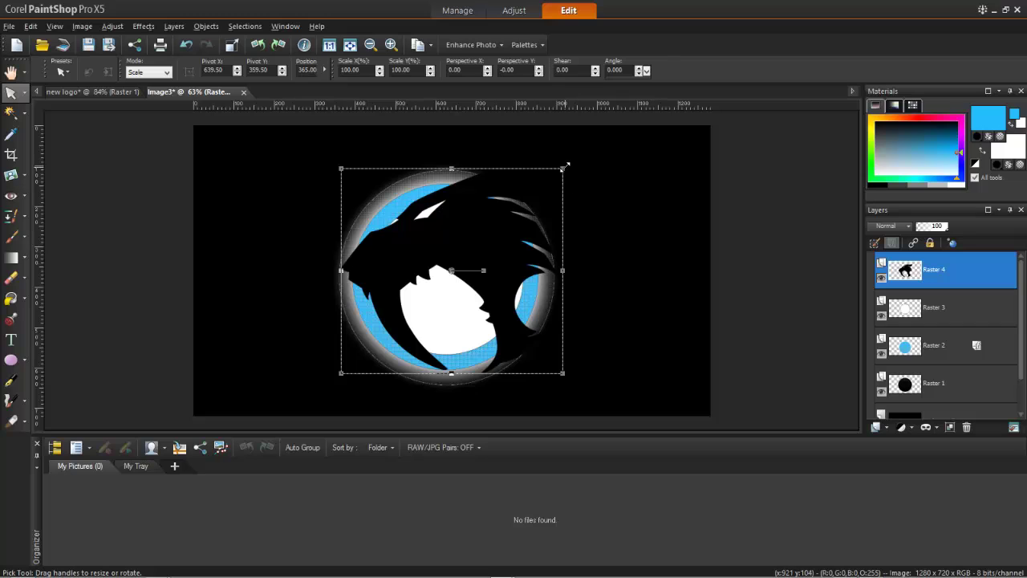
drag(564, 167, 479, 244)
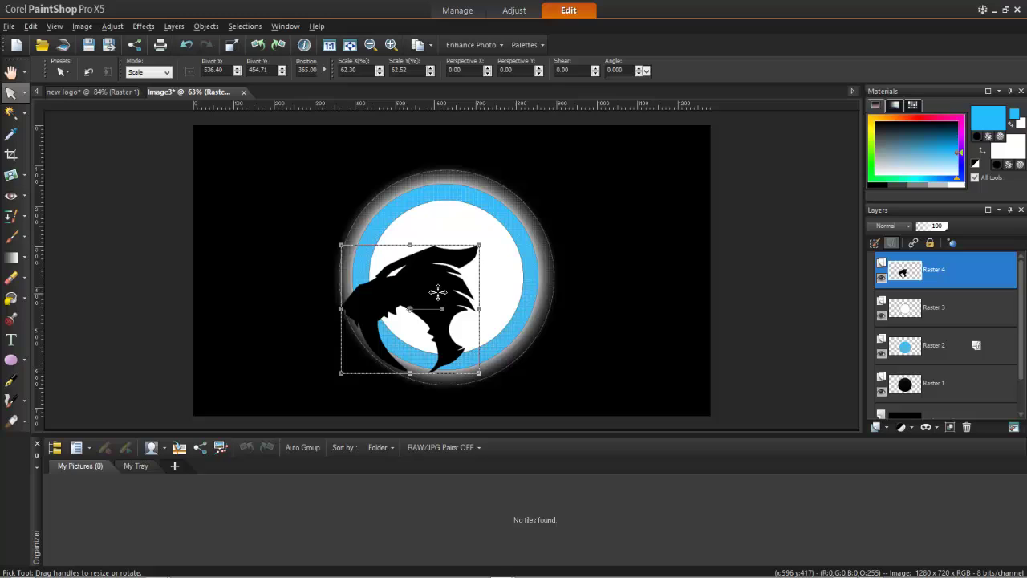
drag(437, 291, 455, 268)
drag(508, 217, 499, 225)
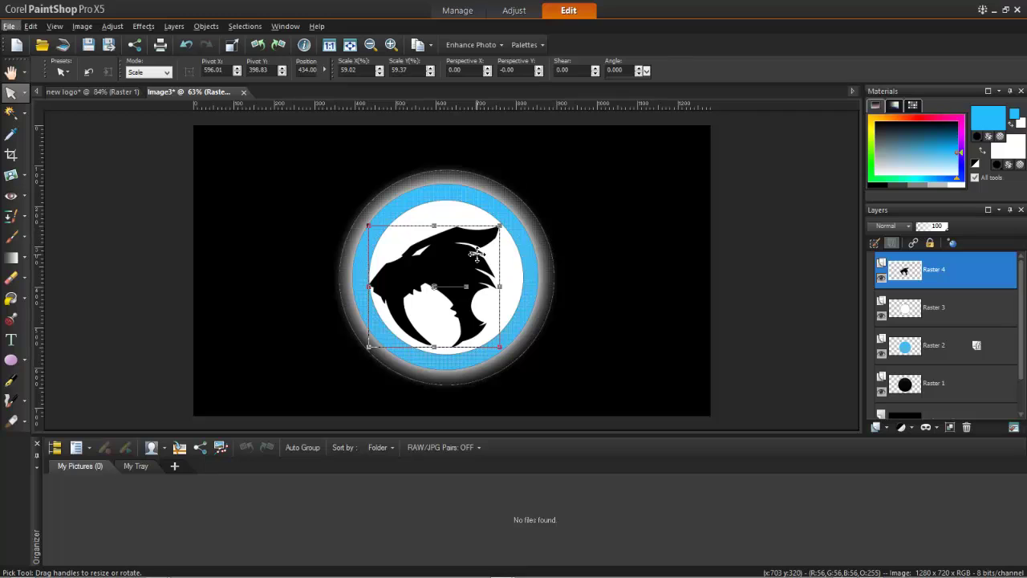
drag(463, 258, 469, 254)
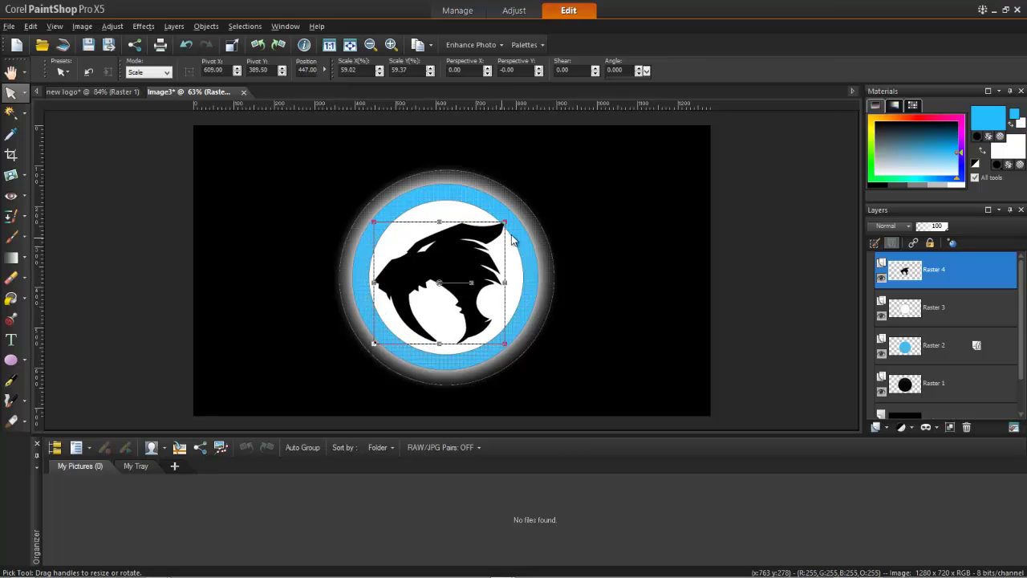
drag(504, 222, 500, 225)
click(486, 257)
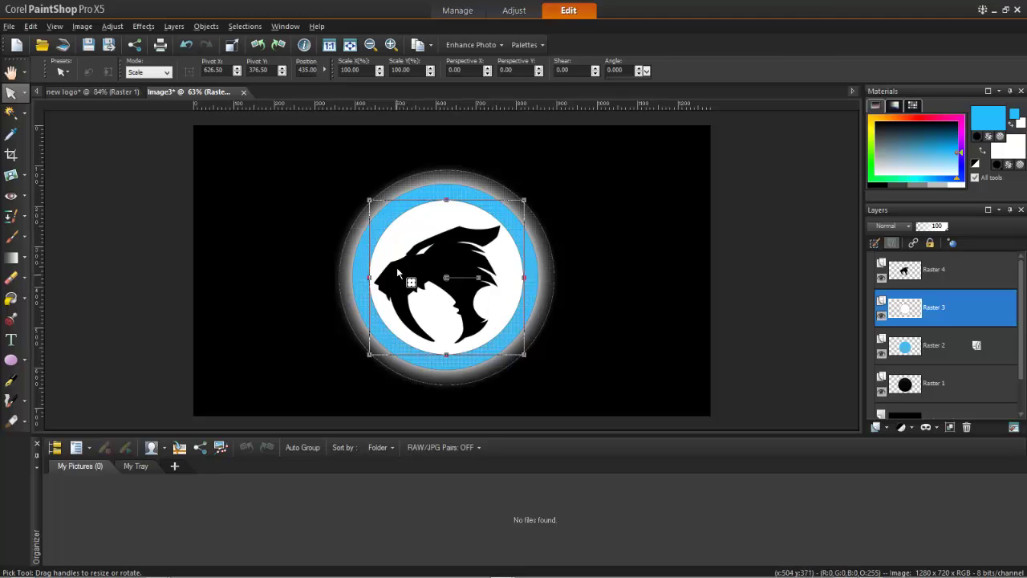
Make the foreground material solid light blue #27bcfd with the Blue spruce texture.
click(988, 120)
drag(536, 122, 671, 120)
click(612, 156)
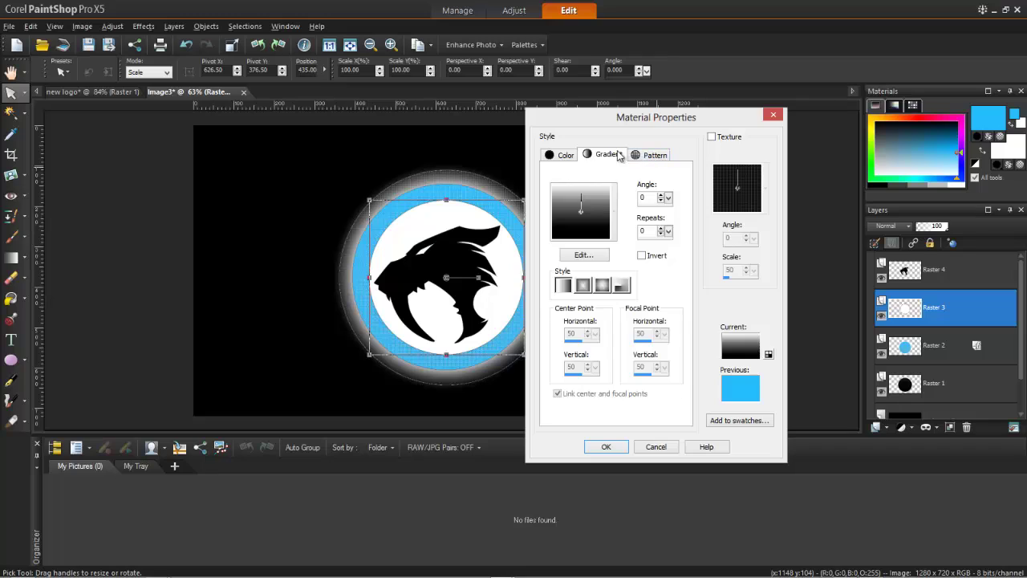
click(564, 157)
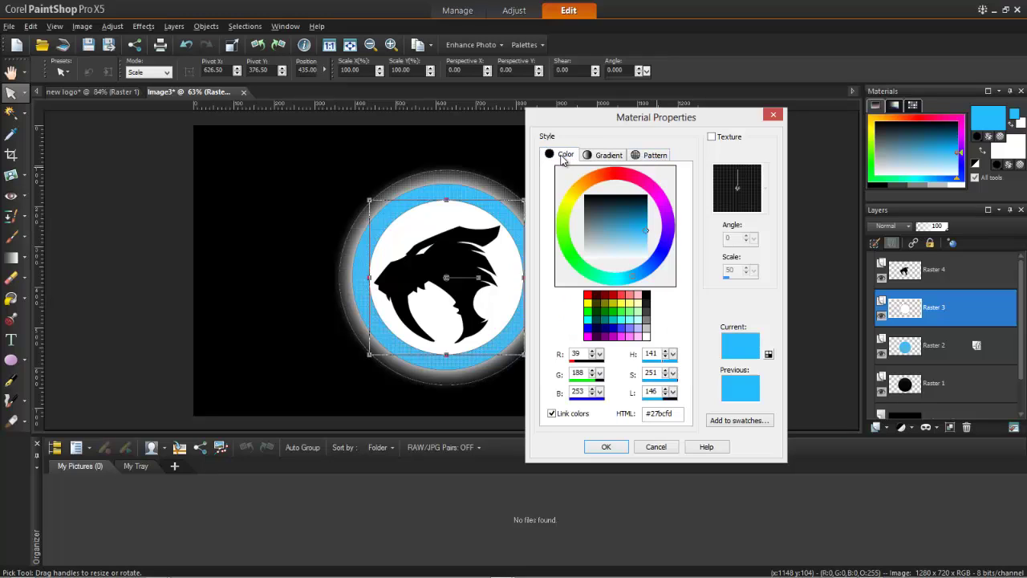
click(712, 137)
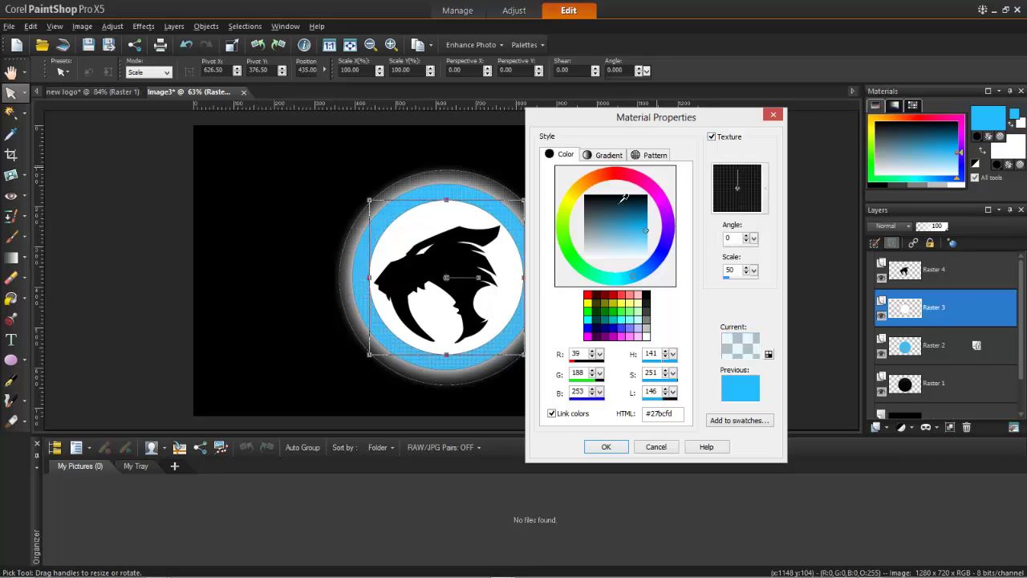
click(765, 196)
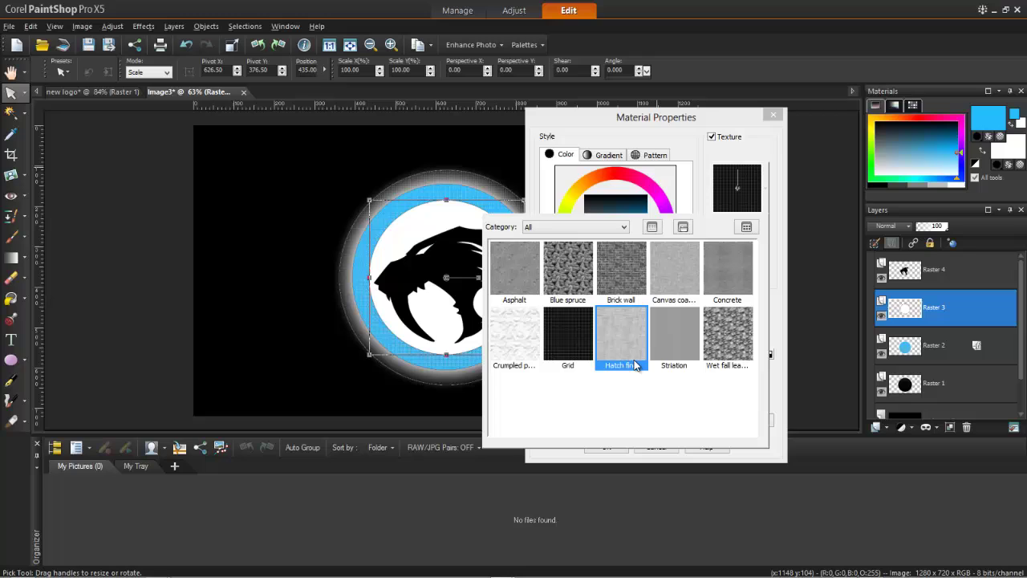
click(738, 295)
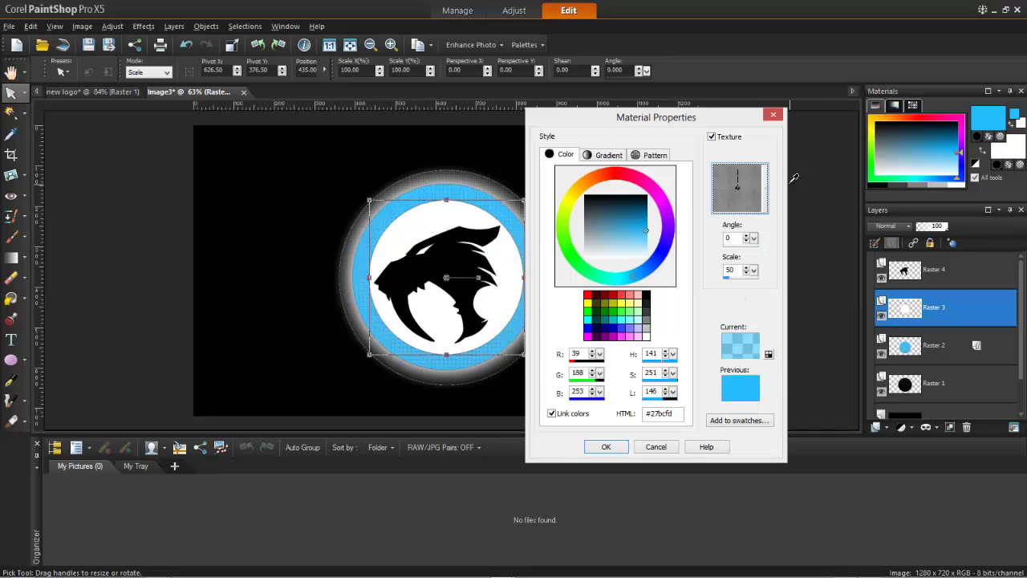
click(763, 189)
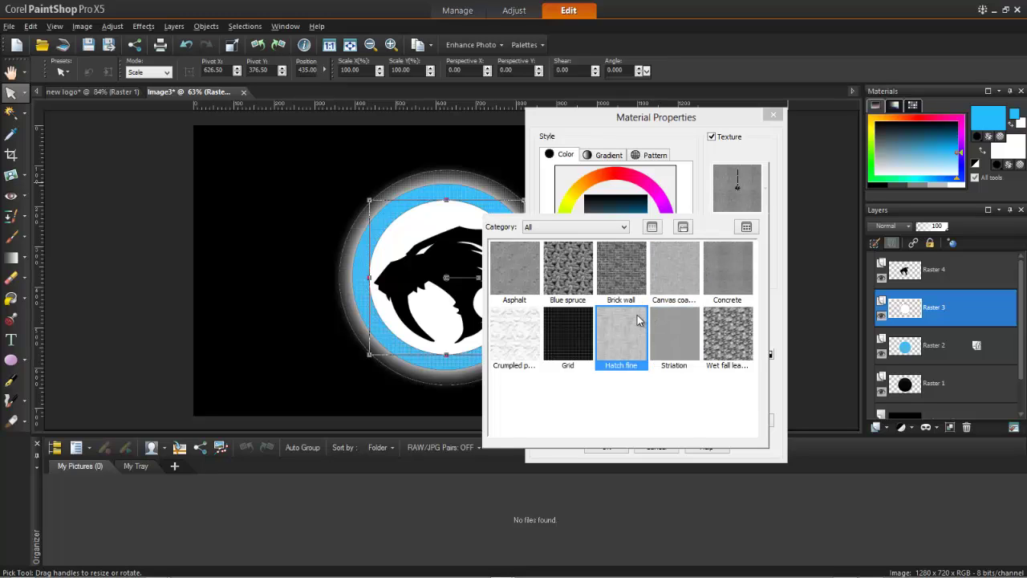
click(585, 270)
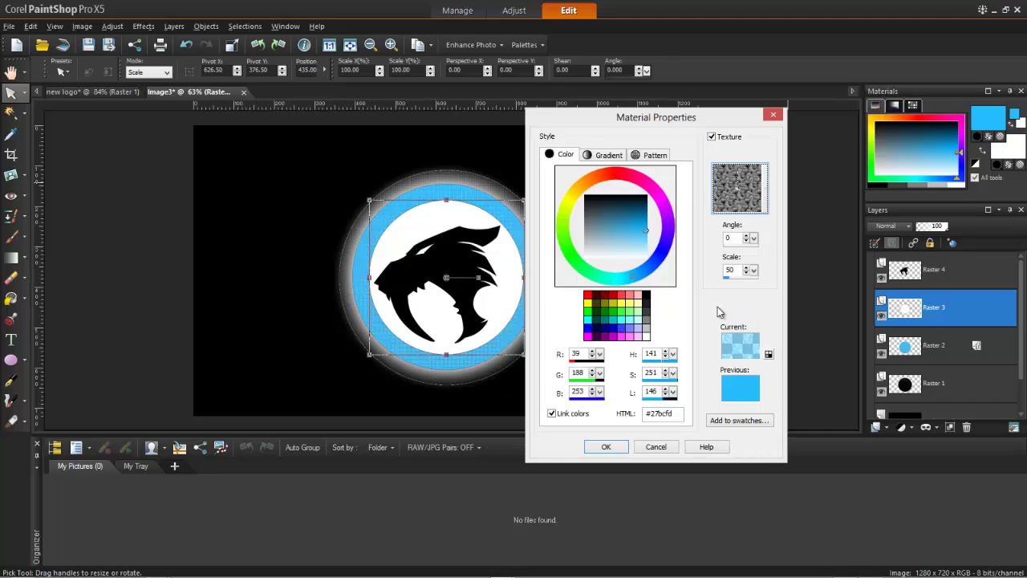
click(607, 446)
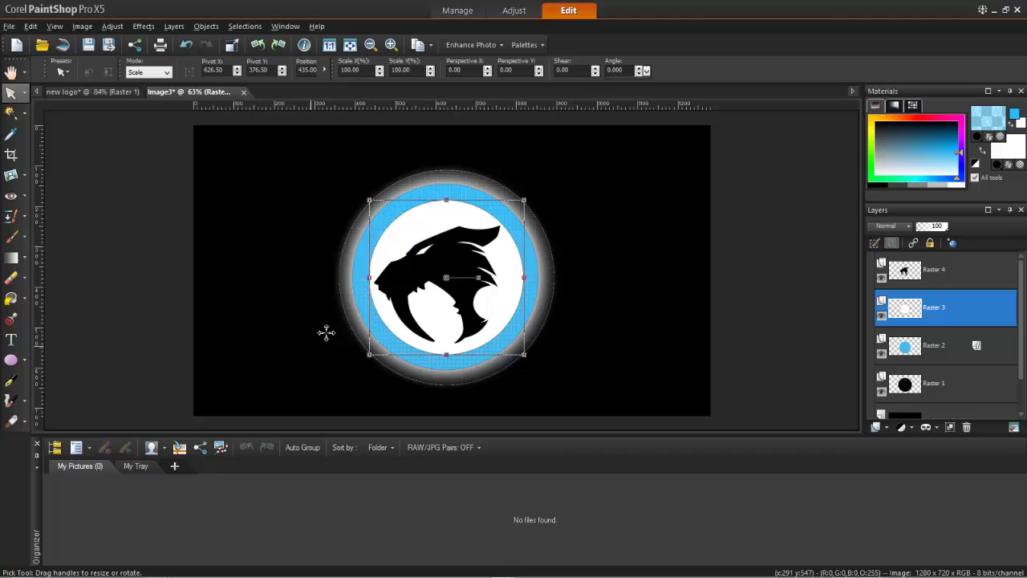
Flood-fill the black sabre-tooth head on Raster 4 with the textured Blue spruce blue.
click(12, 301)
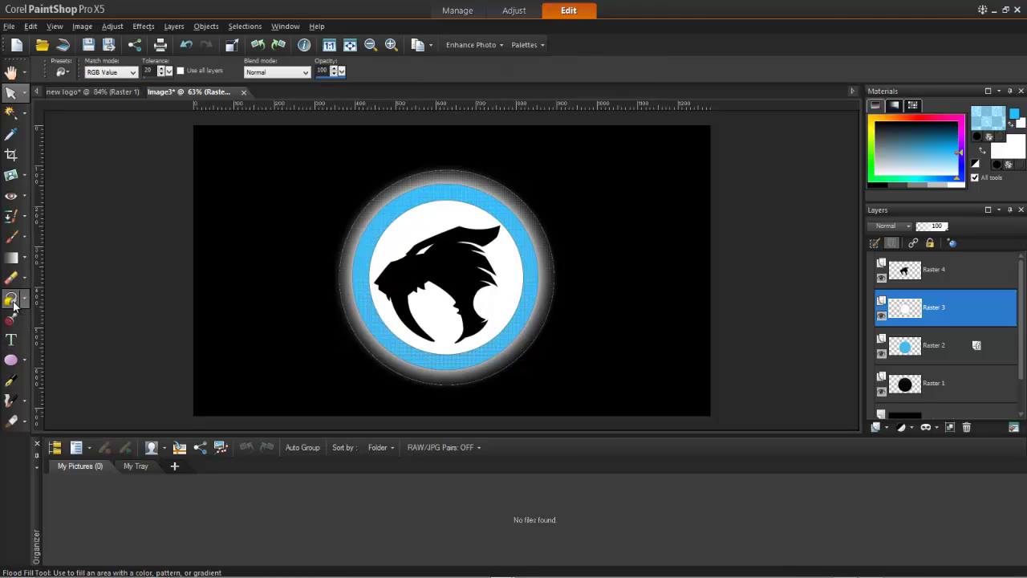
click(970, 277)
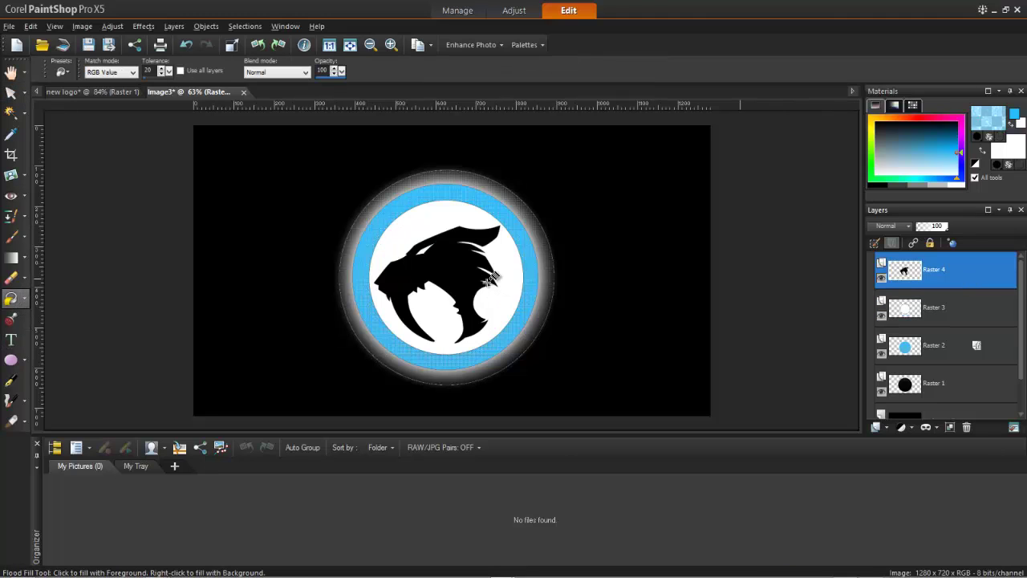
click(460, 257)
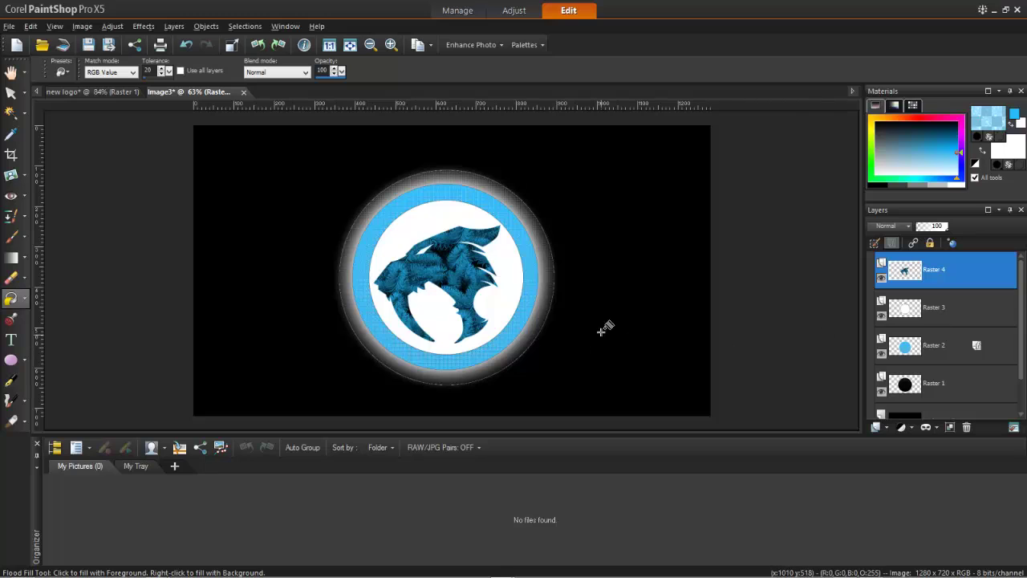
Strengthen the Outer Glow opacity (size 28) in Raster 2's layer styles and apply it.
click(951, 350)
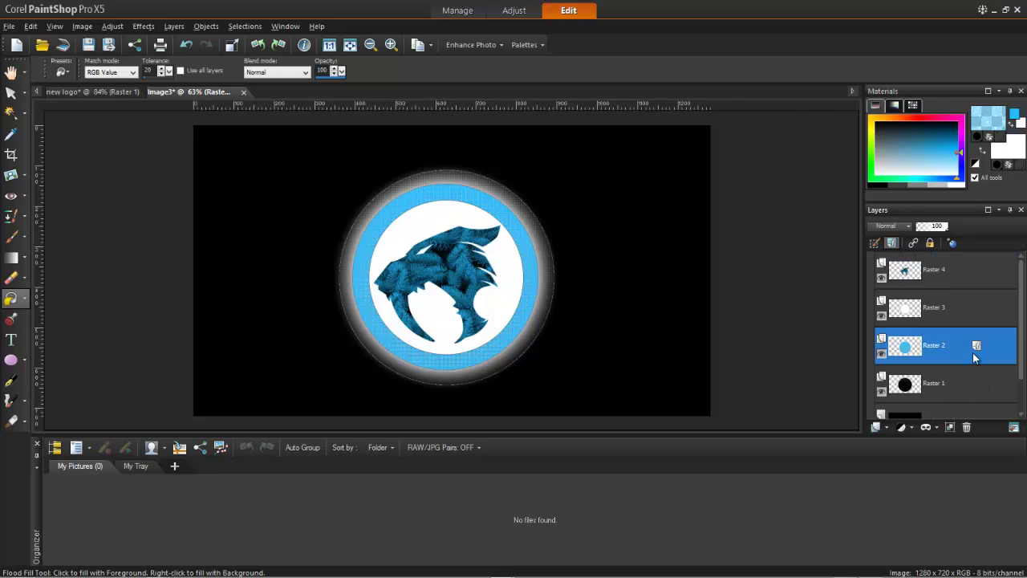
double_click(978, 343)
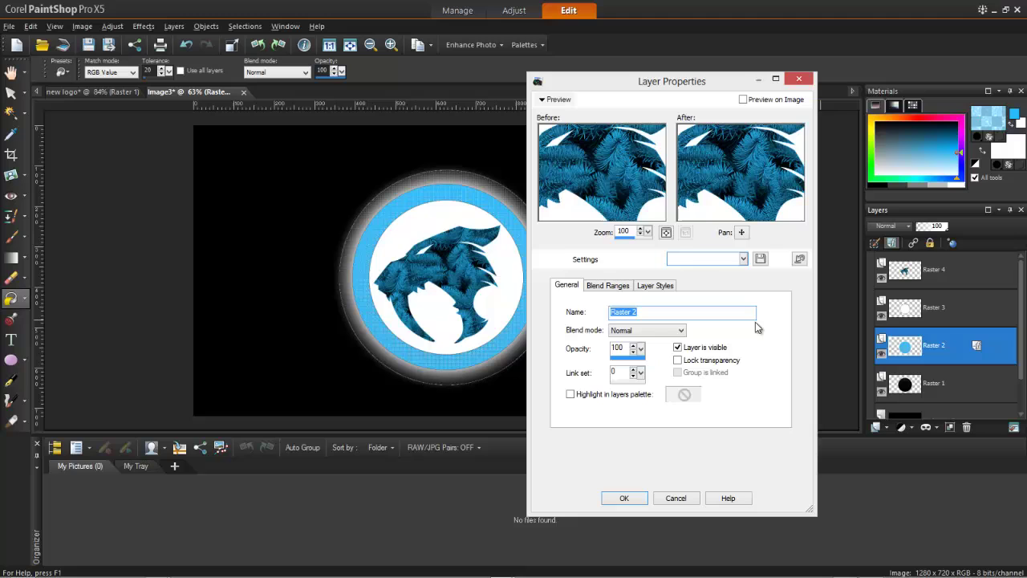
drag(759, 194, 668, 211)
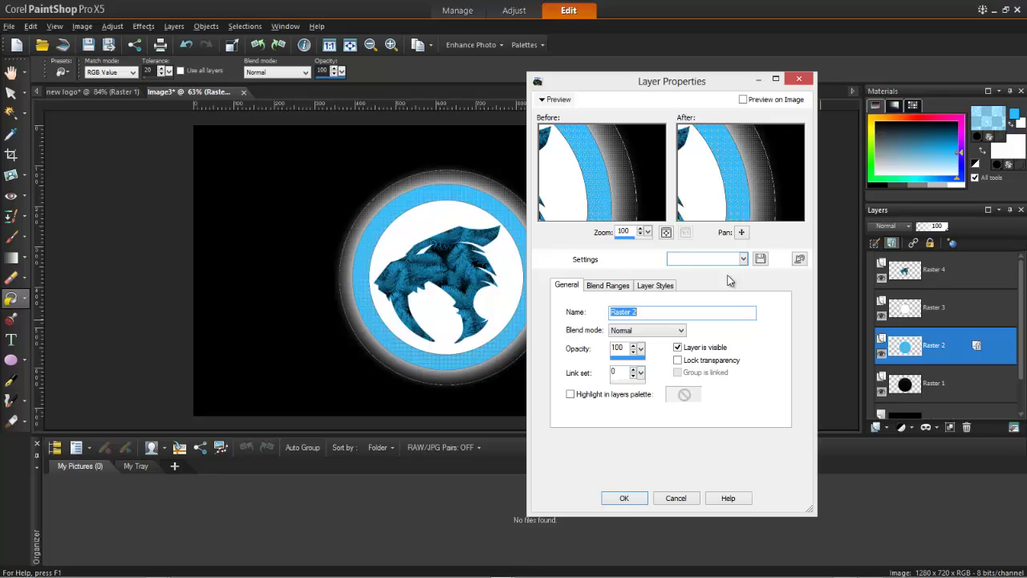
click(654, 286)
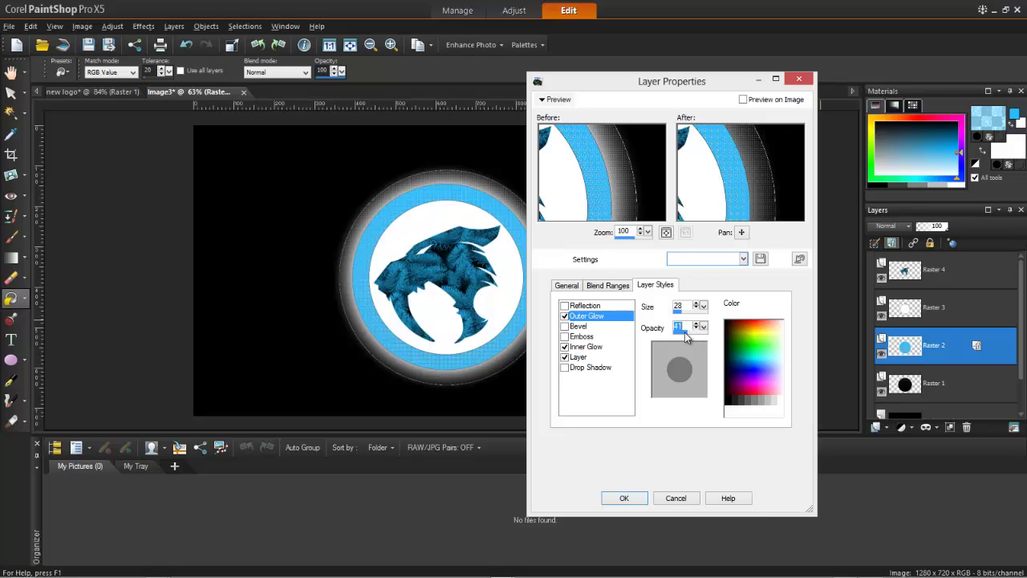
scroll(684, 337, up, 2)
click(631, 498)
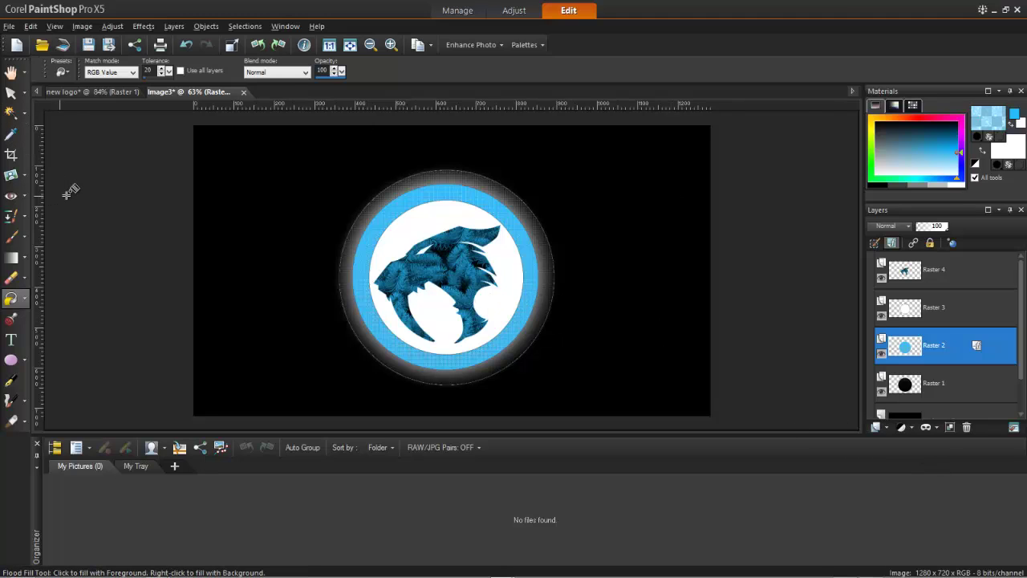
Crop the image to 983 × 553 pixels tightly around the circular logo.
click(12, 155)
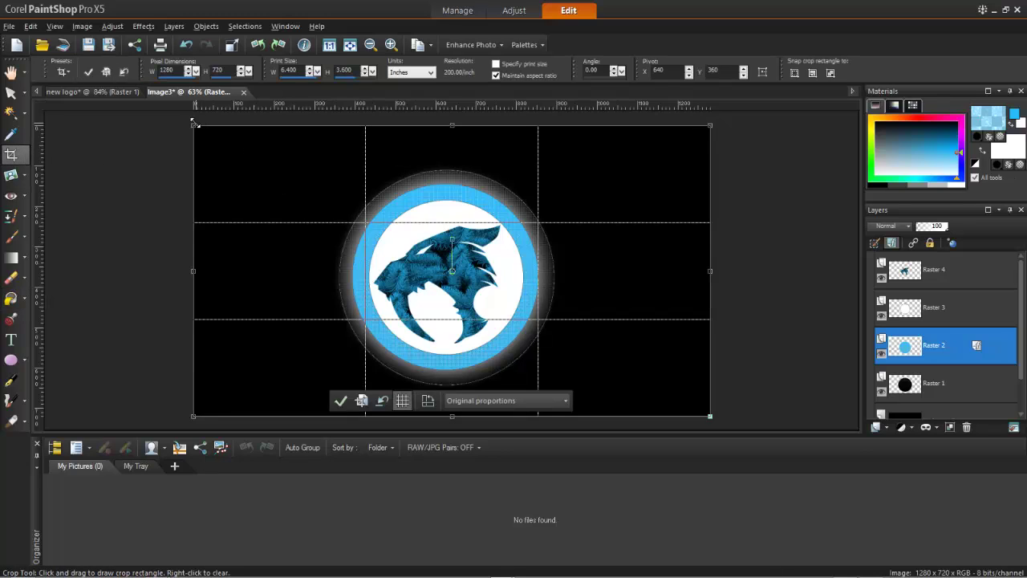
drag(193, 125, 271, 152)
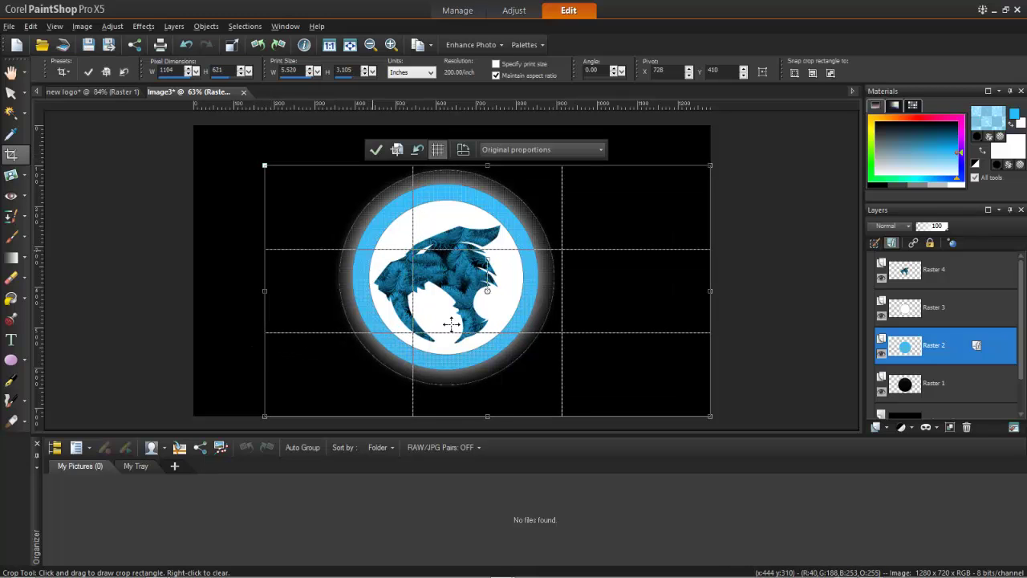
drag(709, 416, 720, 298)
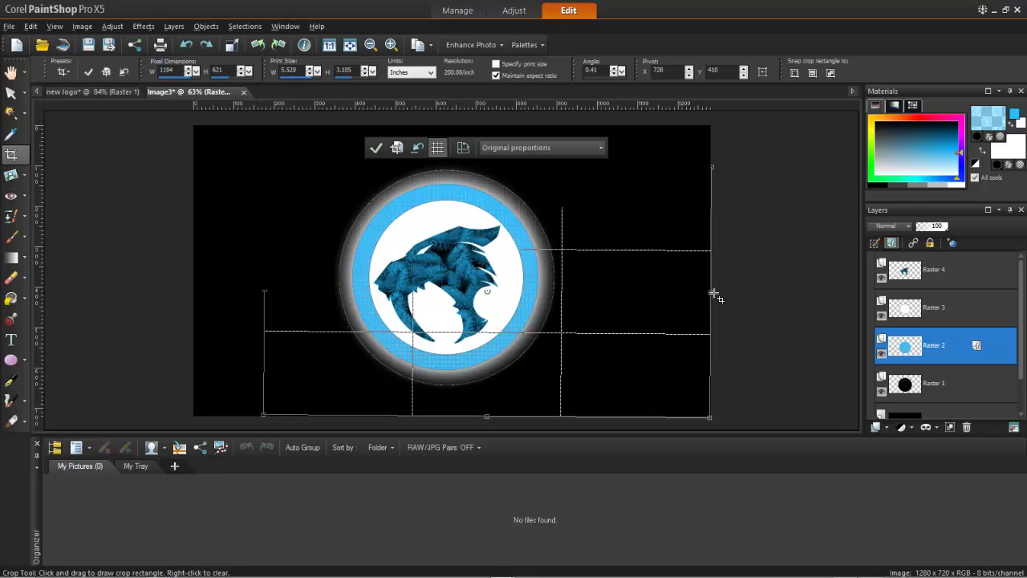
drag(710, 292, 662, 291)
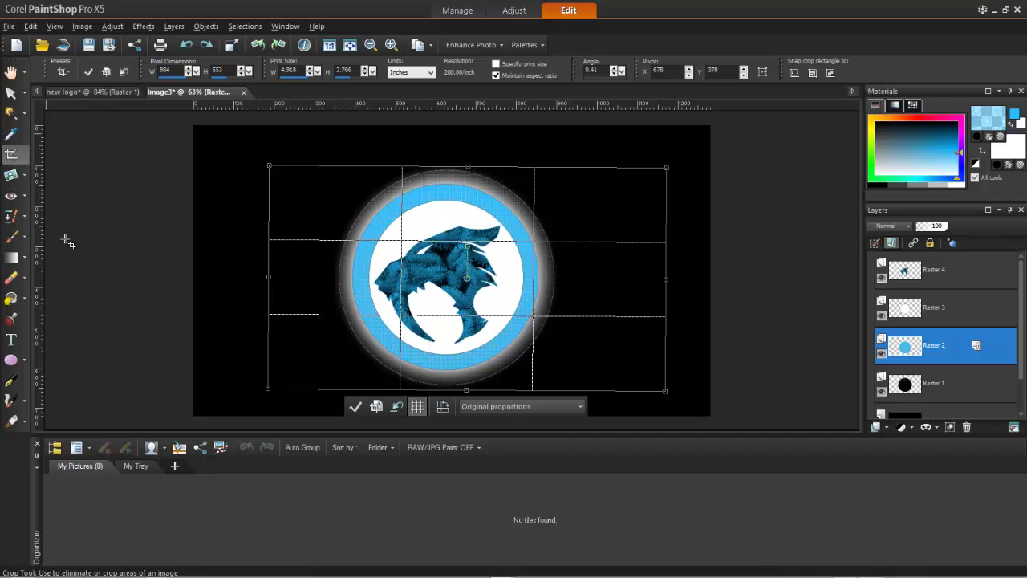
click(356, 406)
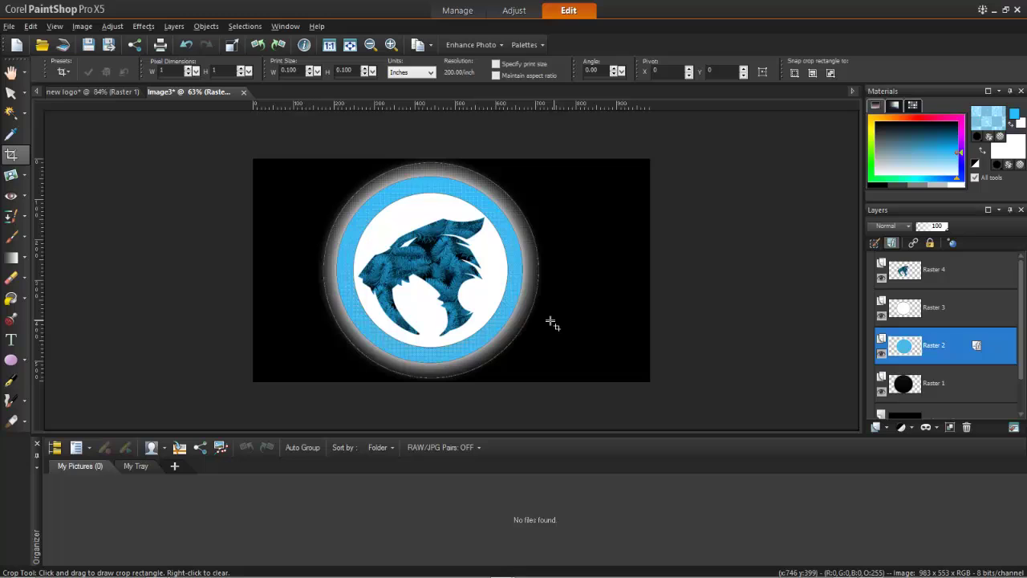
Zoom the cropped logo to 100% and scroll vertically to inspect it.
scroll(499, 301, up, 2)
scroll(499, 300, up, 1)
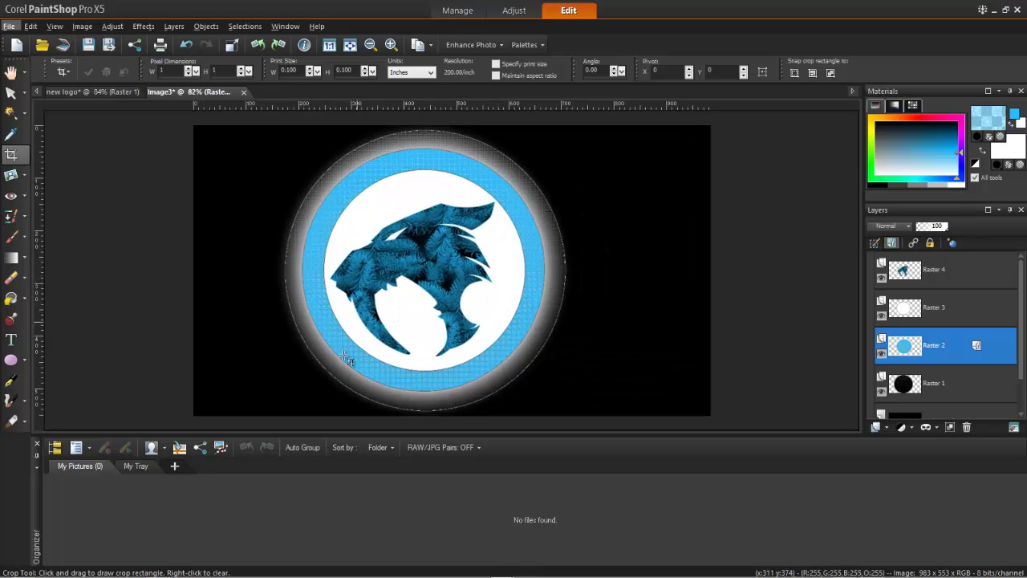
scroll(463, 312, up, 1)
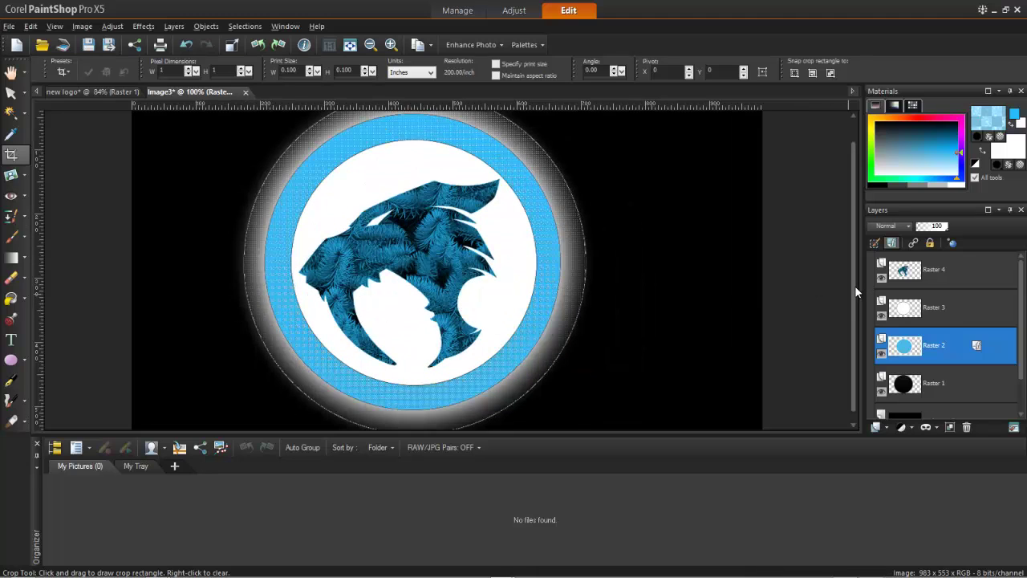
drag(855, 289, 855, 257)
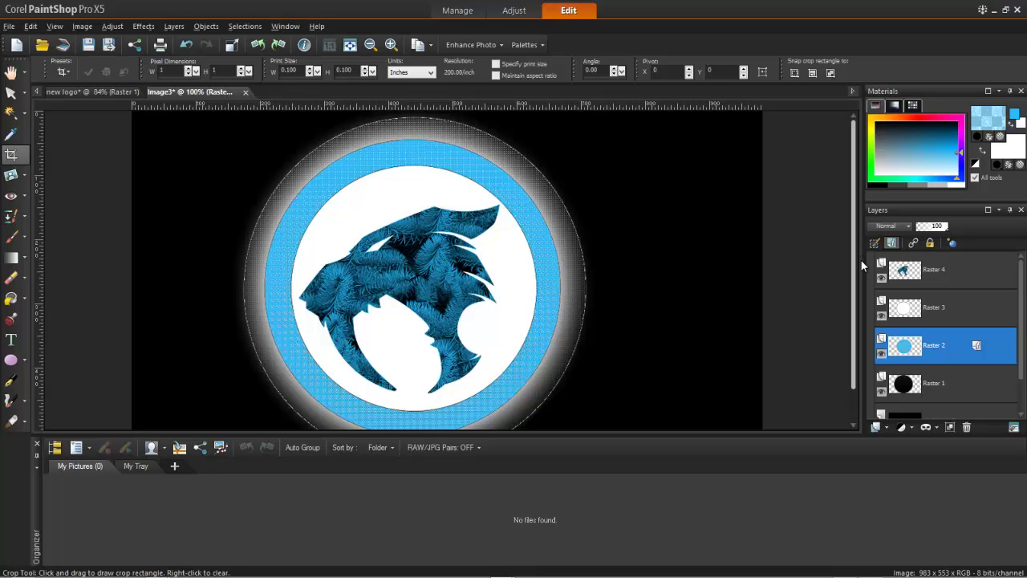
mouse_move(863, 262)
mouse_down()
mouse_move(869, 321)
mouse_move(862, 262)
mouse_up()
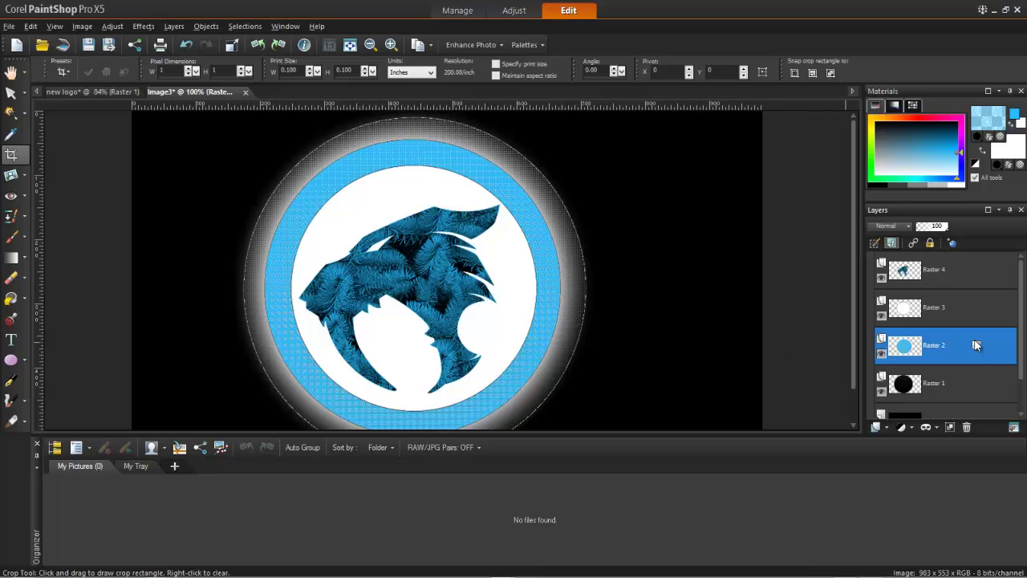
Lower the Raster 2 ring's Outer Glow opacity to 47 and apply it.
click(954, 242)
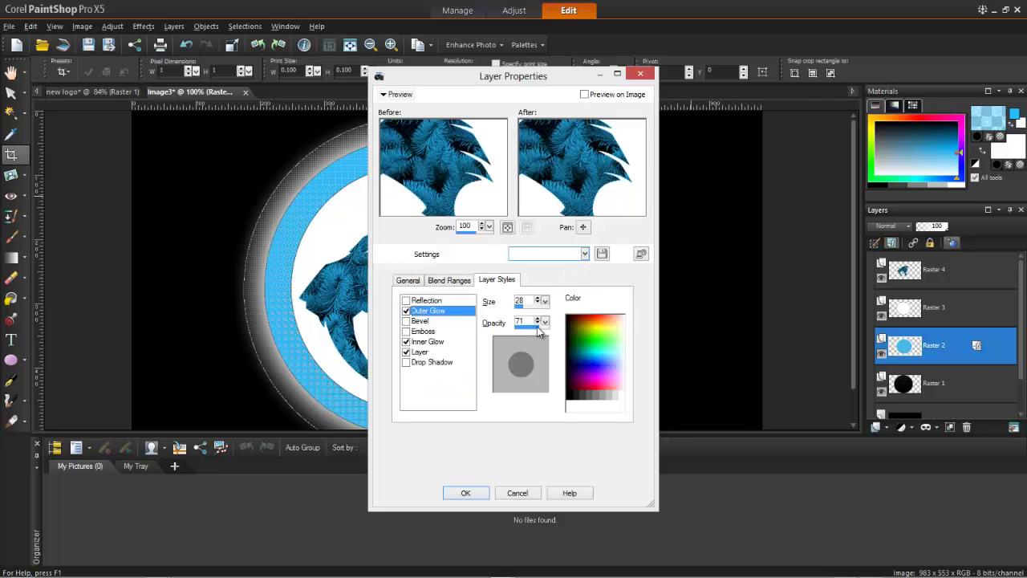
drag(541, 328, 528, 328)
drag(529, 333, 532, 331)
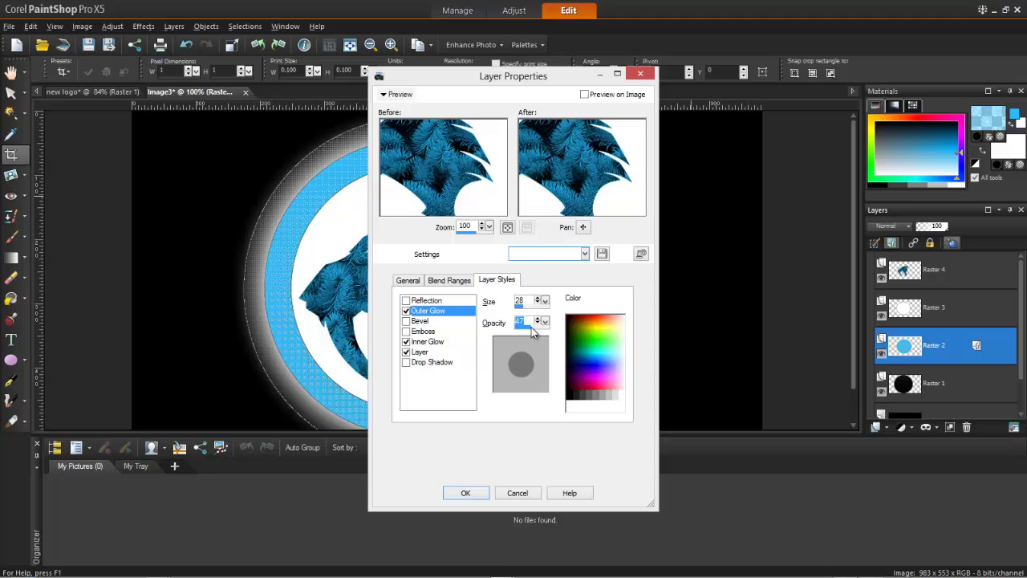
click(465, 492)
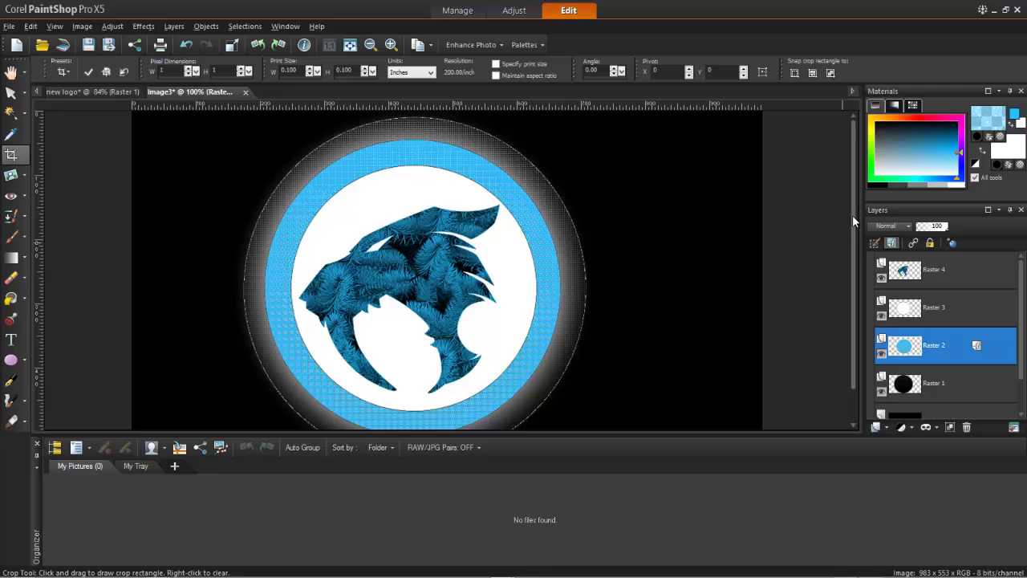
drag(853, 216, 854, 242)
scroll(618, 351, down, 1)
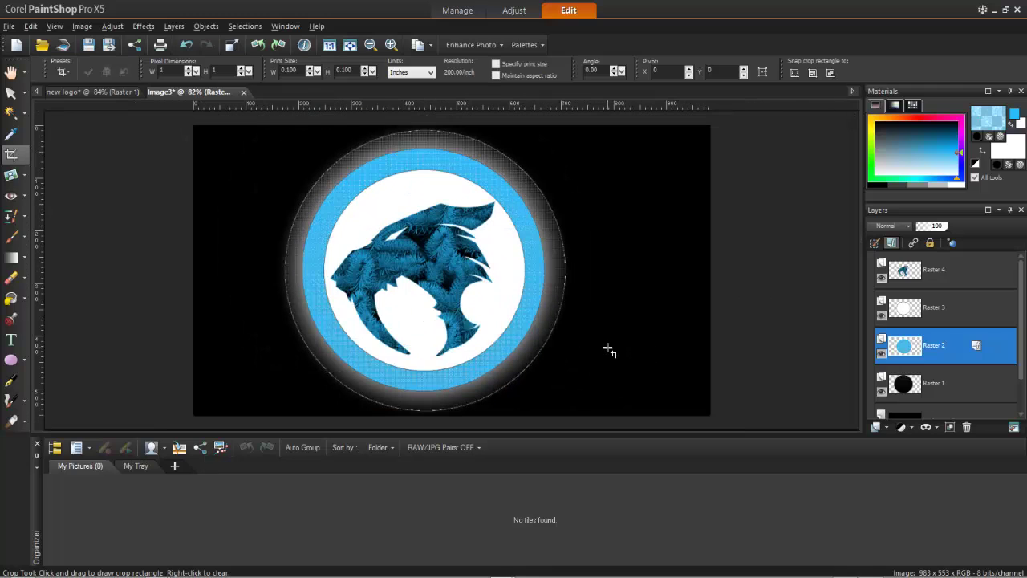
key(alt)
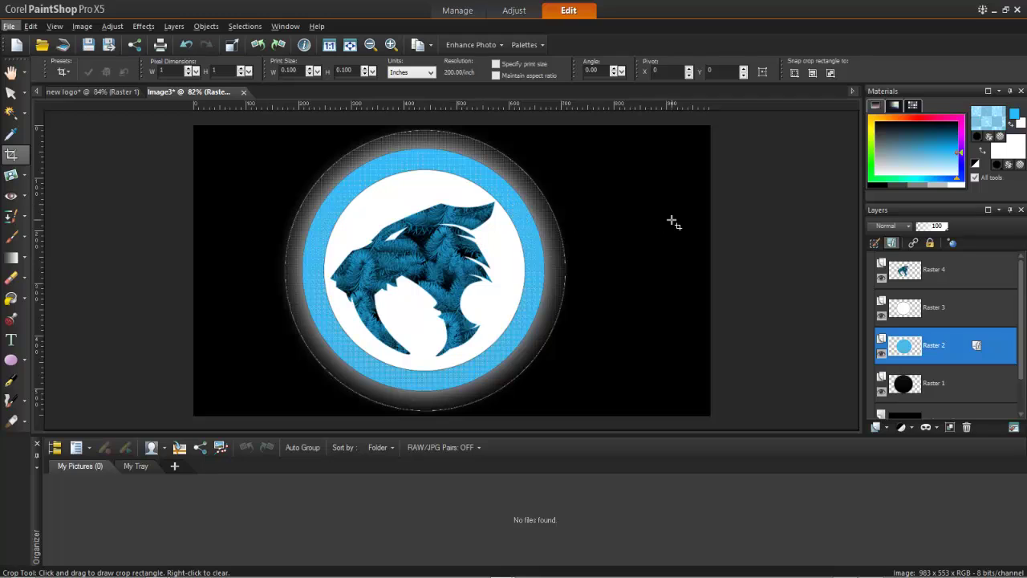